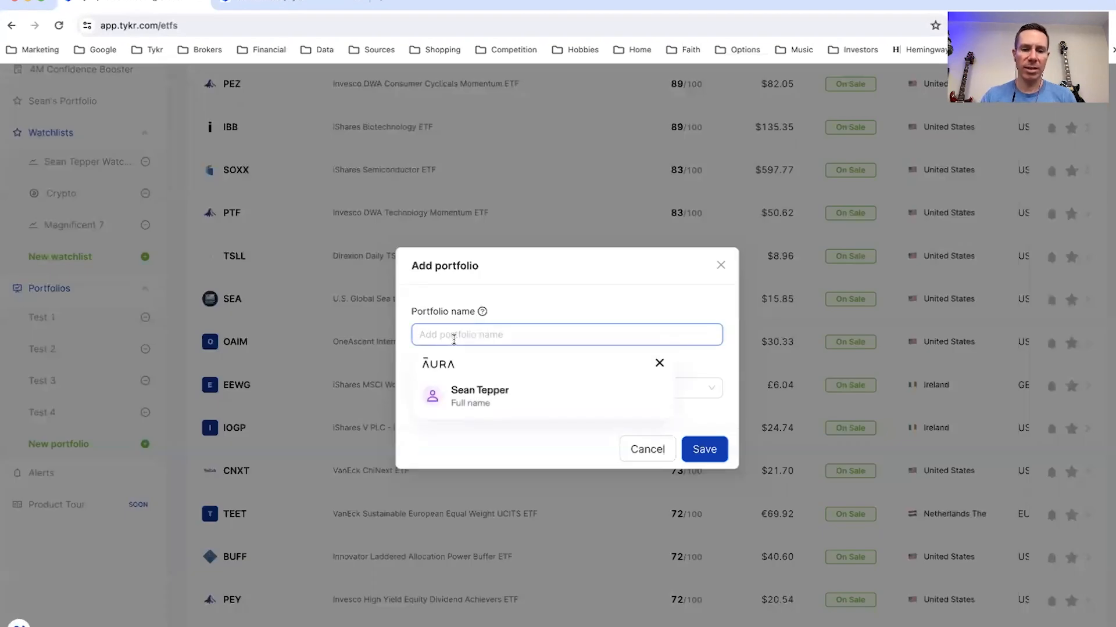
Create a portfolio named Test 5 with USD as its currency.
type("Test 5")
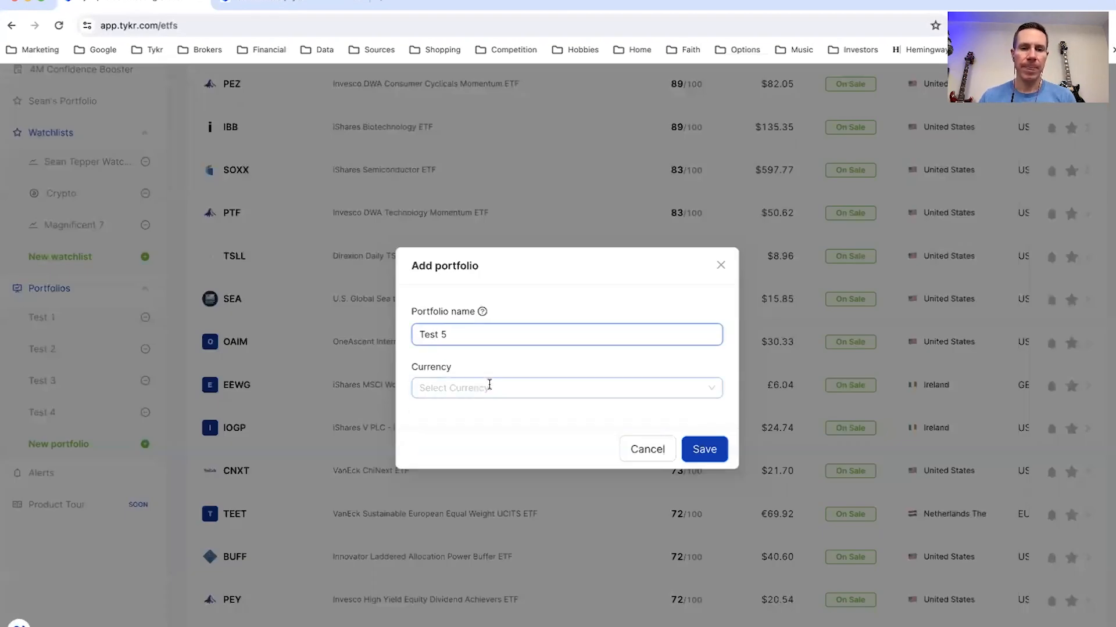
left_click(491, 387)
type("usd")
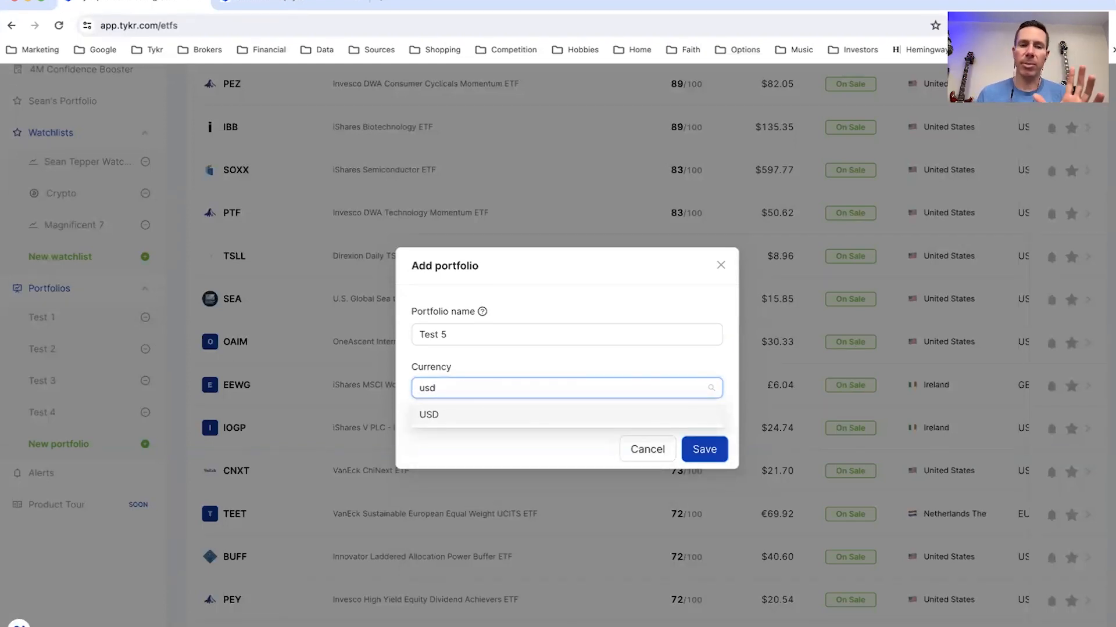
left_click(441, 416)
left_click(701, 453)
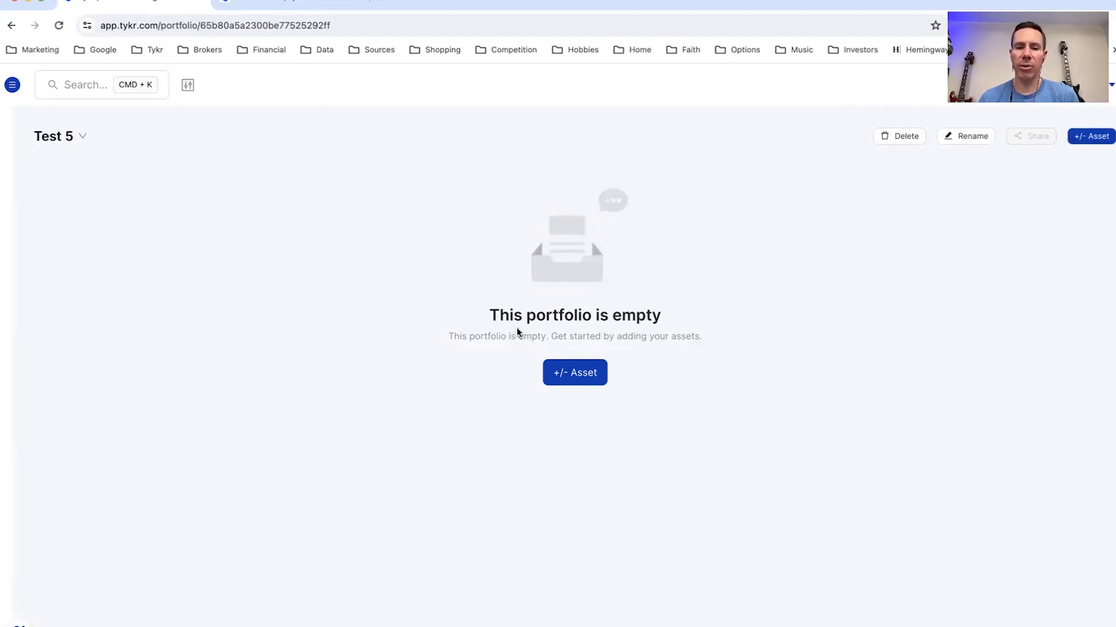
Start a manual transaction in the empty portfolio for AAPL - Apple Inc. on NASDAQ.
left_click(589, 373)
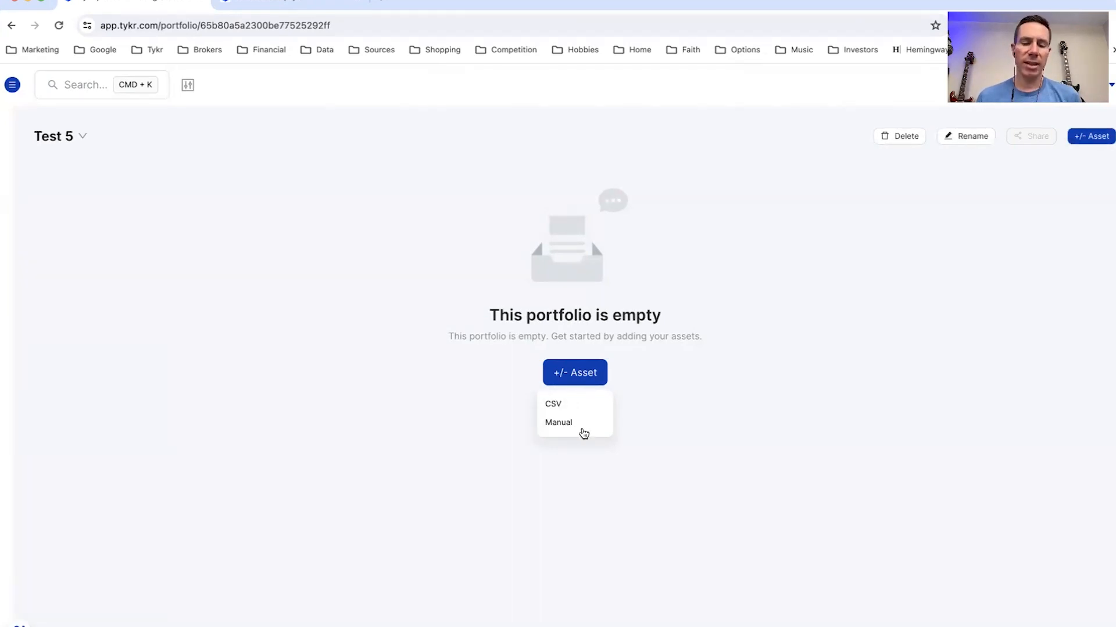
left_click(575, 425)
left_click(451, 325)
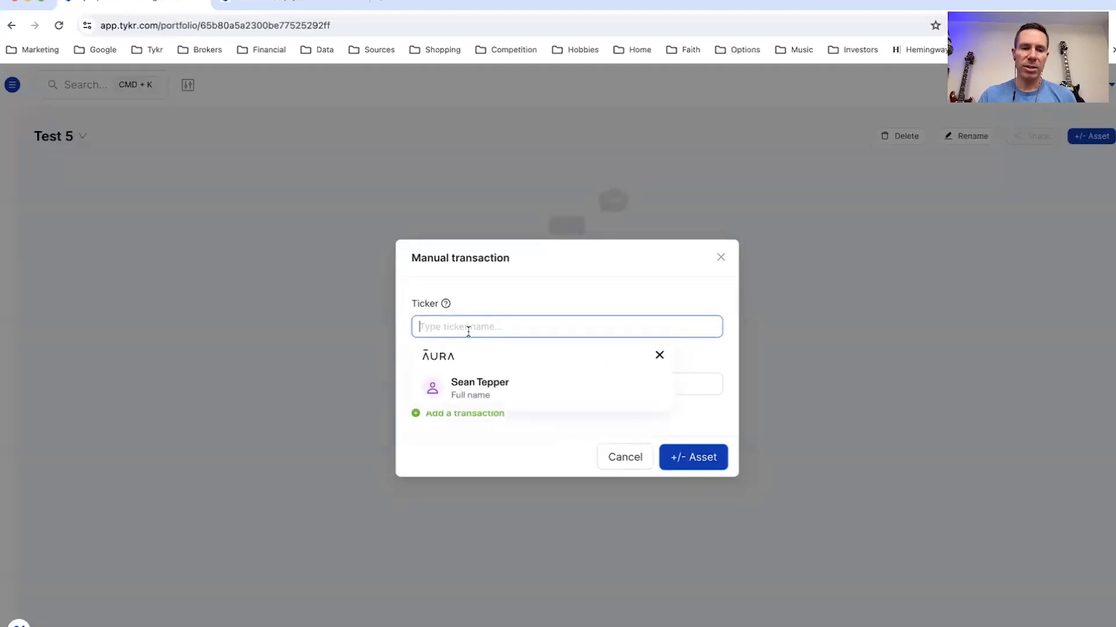
type("aa")
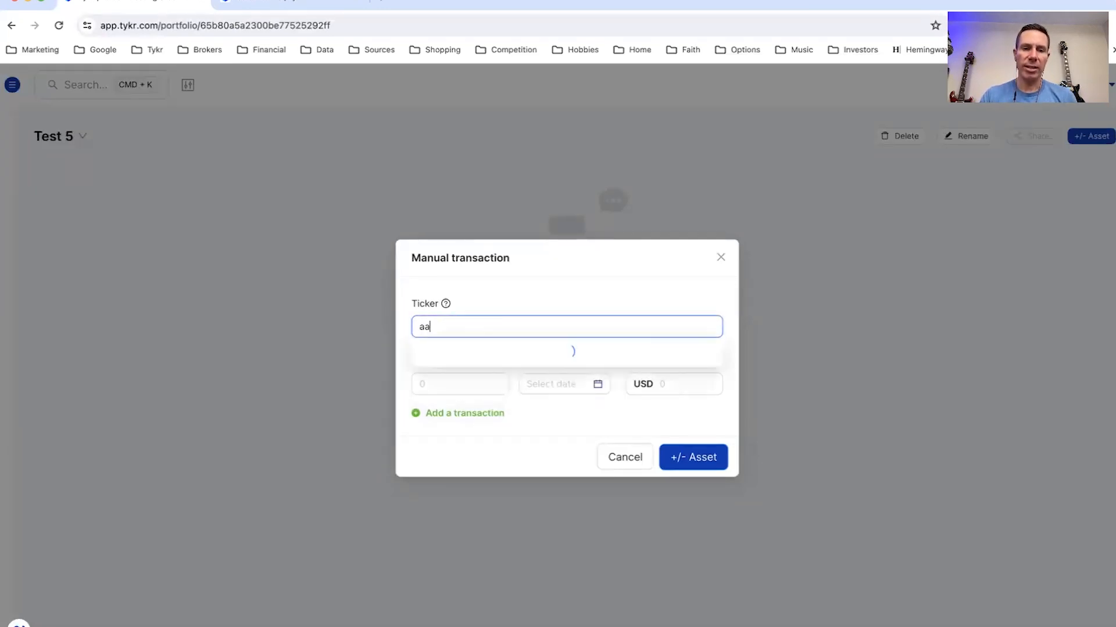
type("pl")
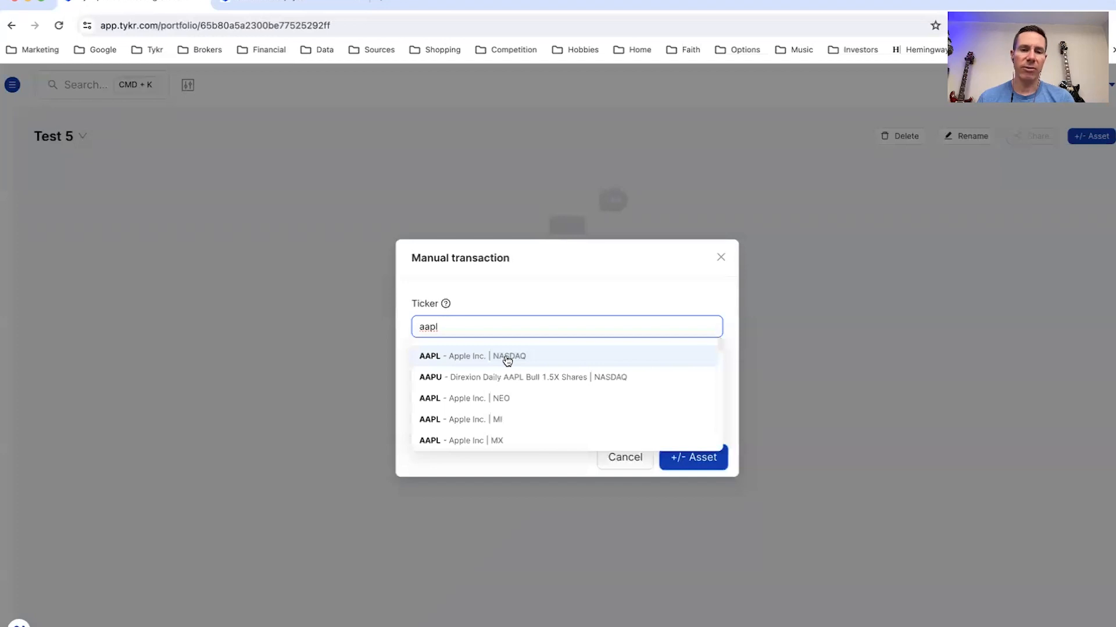
left_click(471, 361)
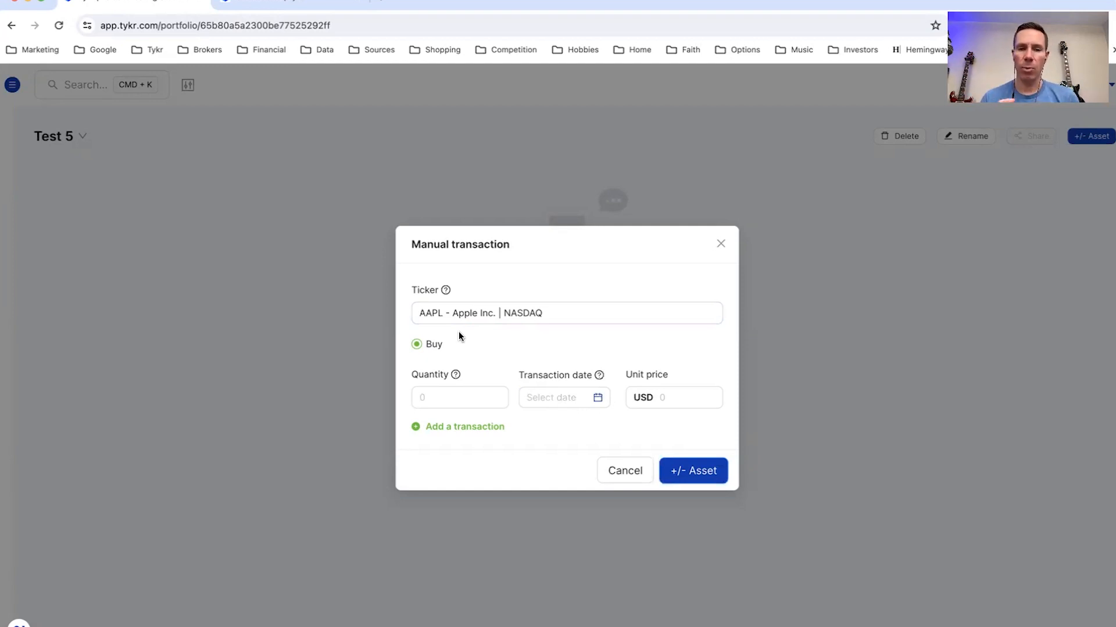
Set the Apple purchase's quantity to 10 and its transaction date to 2021-06-16.
left_click(476, 406)
type("10")
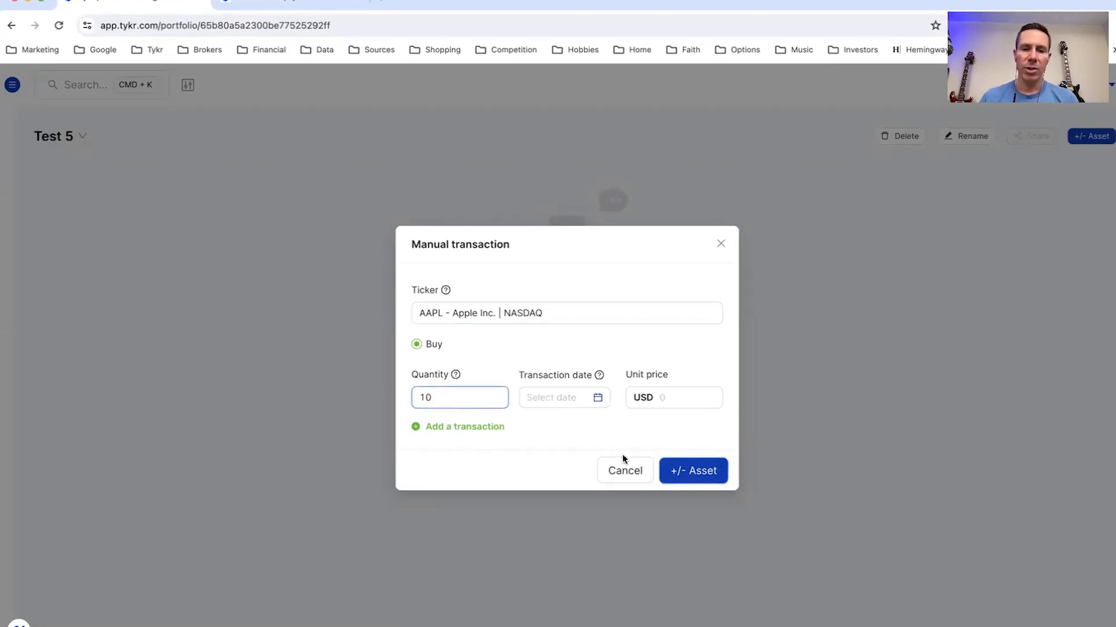
left_click(595, 396)
left_click(544, 425)
left_click(545, 424)
left_click(544, 425)
left_click(545, 425)
left_click(544, 425)
left_click(544, 424)
left_click(544, 425)
left_click(532, 425)
left_click(531, 424)
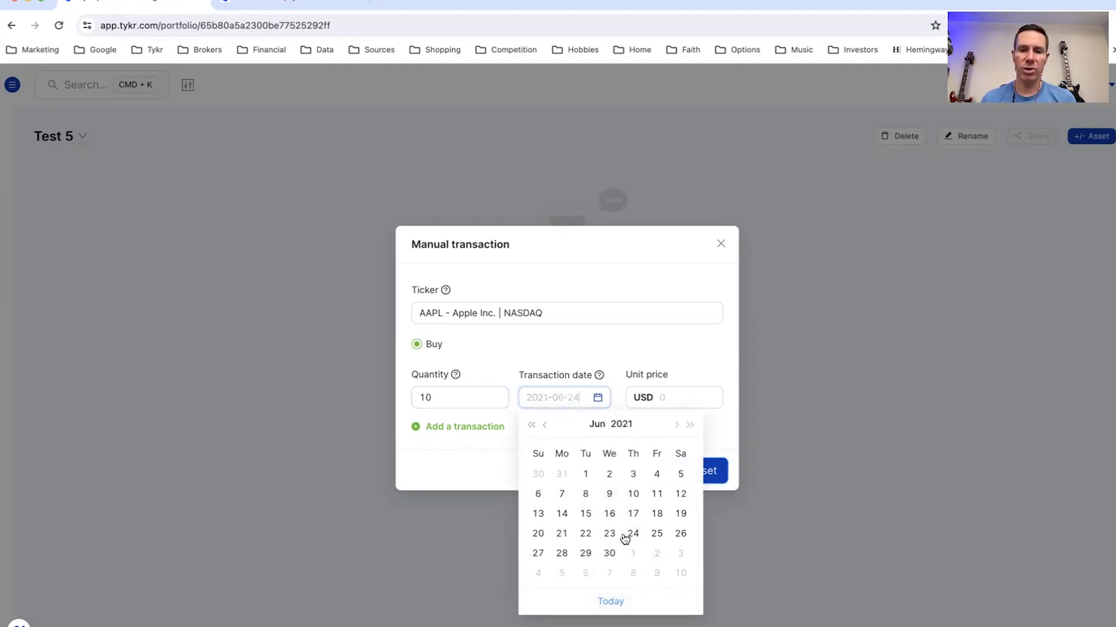
left_click(612, 515)
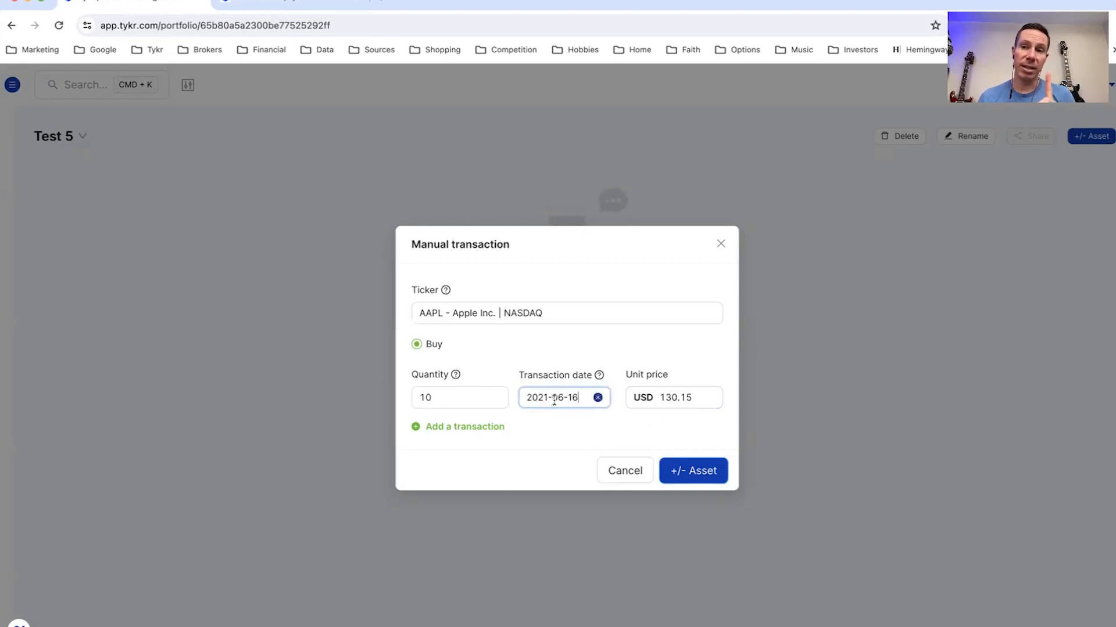
Change the Apple purchase's unit price to 130.45 USD.
left_click(696, 397)
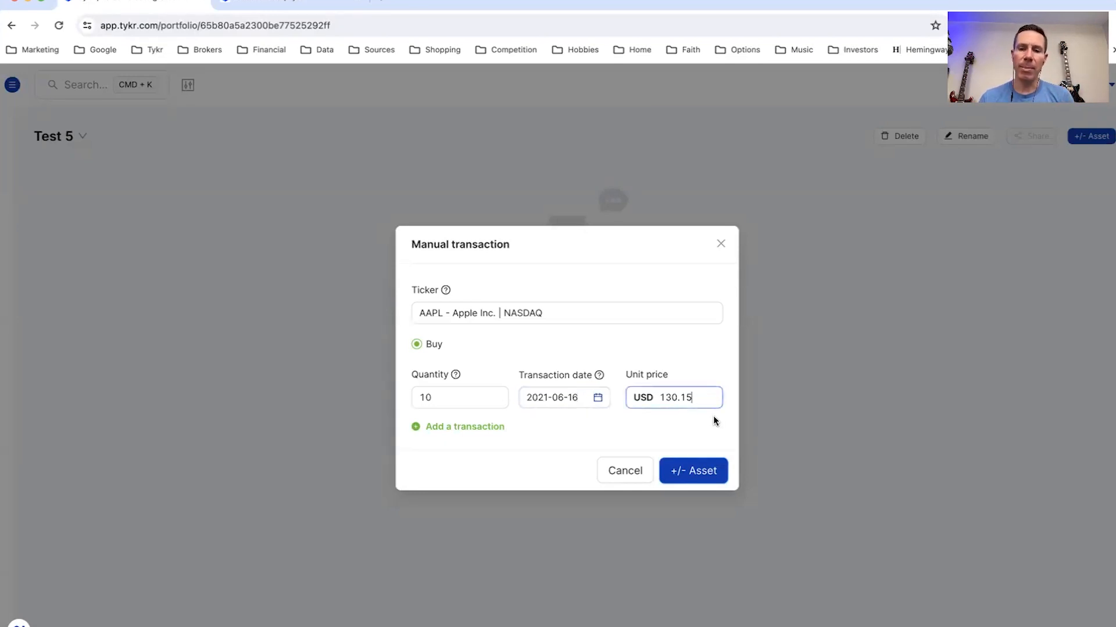
key("BackSpace")
key("BackSpace")
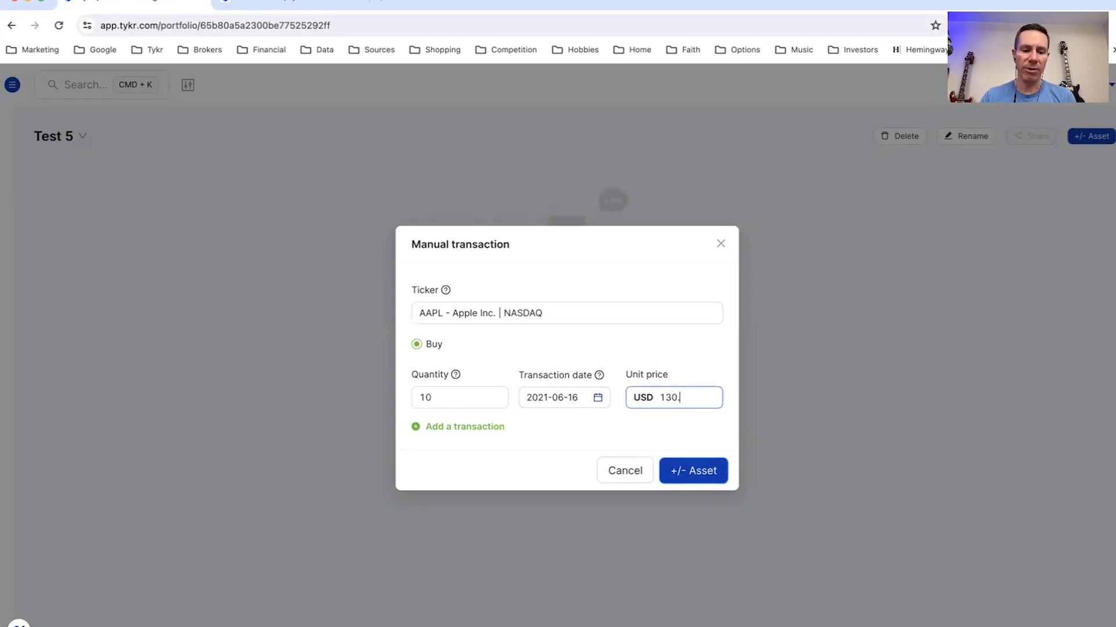
type("45")
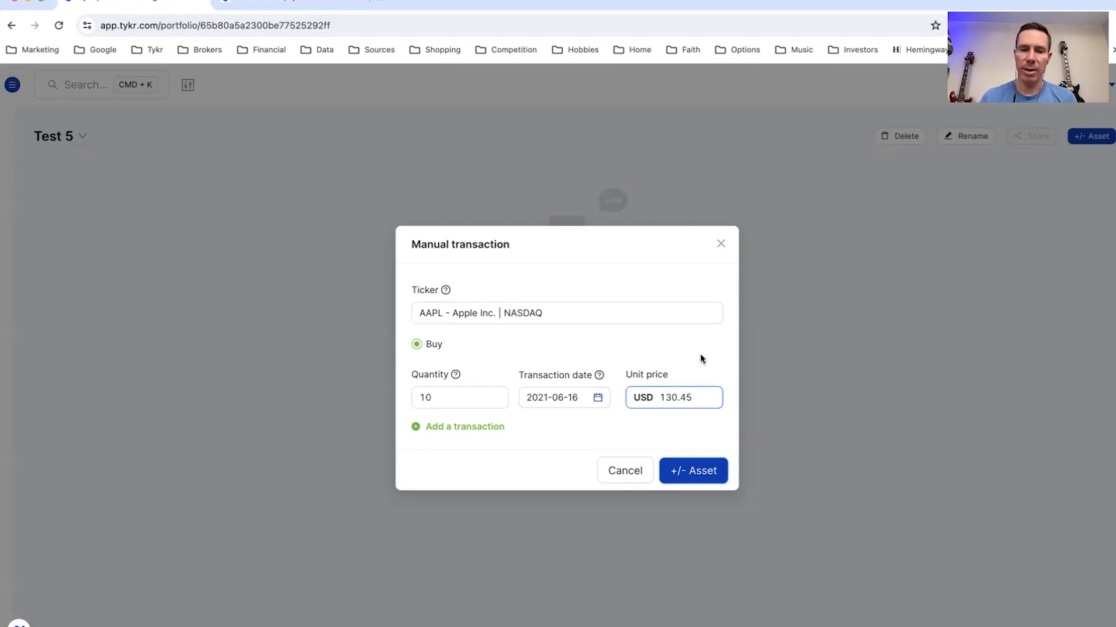
Try out two extra transaction rows with quantities 20 and 30, and remove both from the Apple purchase.
left_click(490, 428)
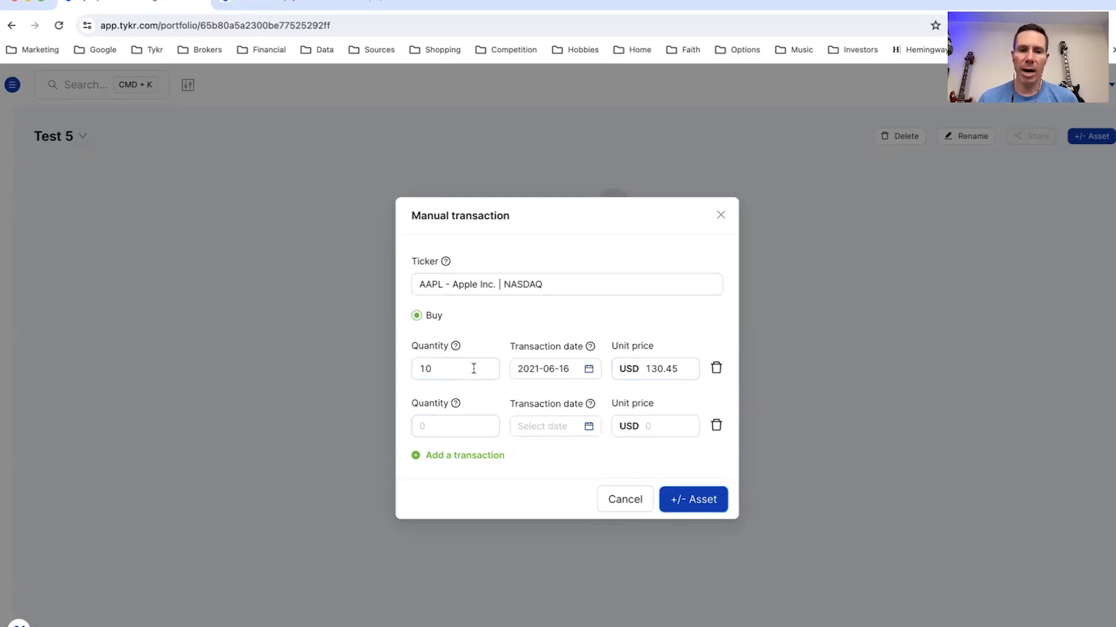
left_click(447, 428)
type("20")
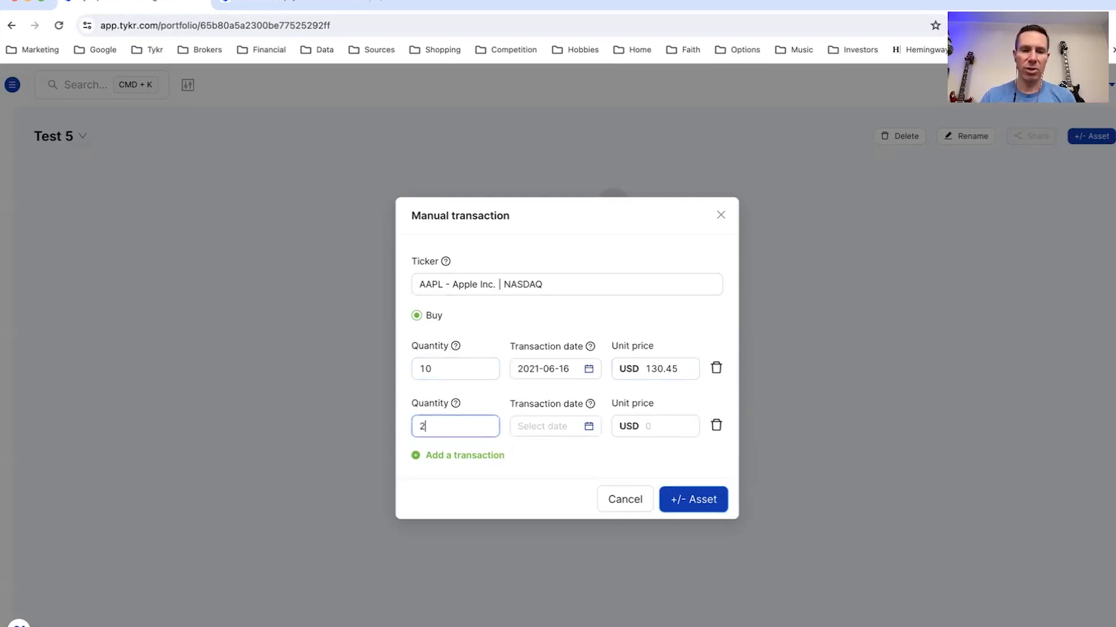
left_click(475, 457)
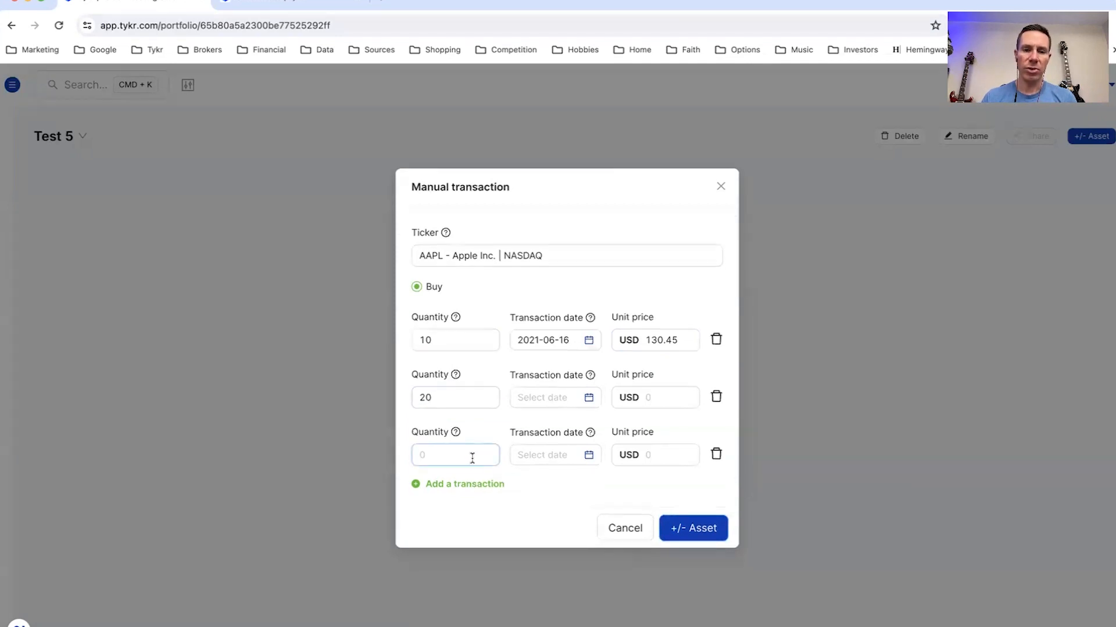
left_click(469, 456)
type("30")
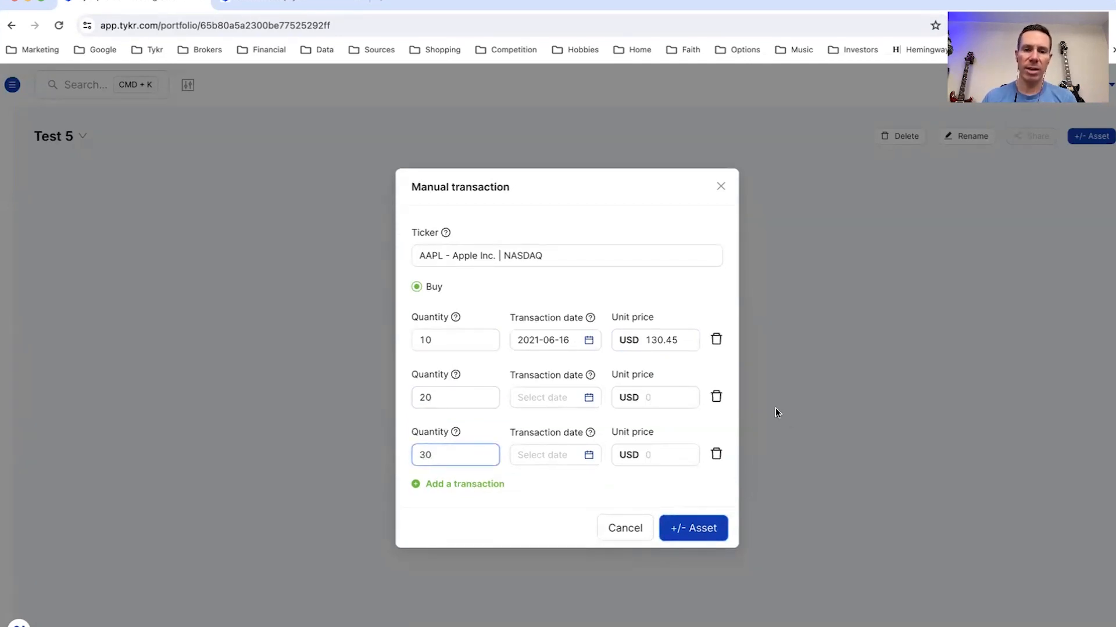
left_click(717, 397)
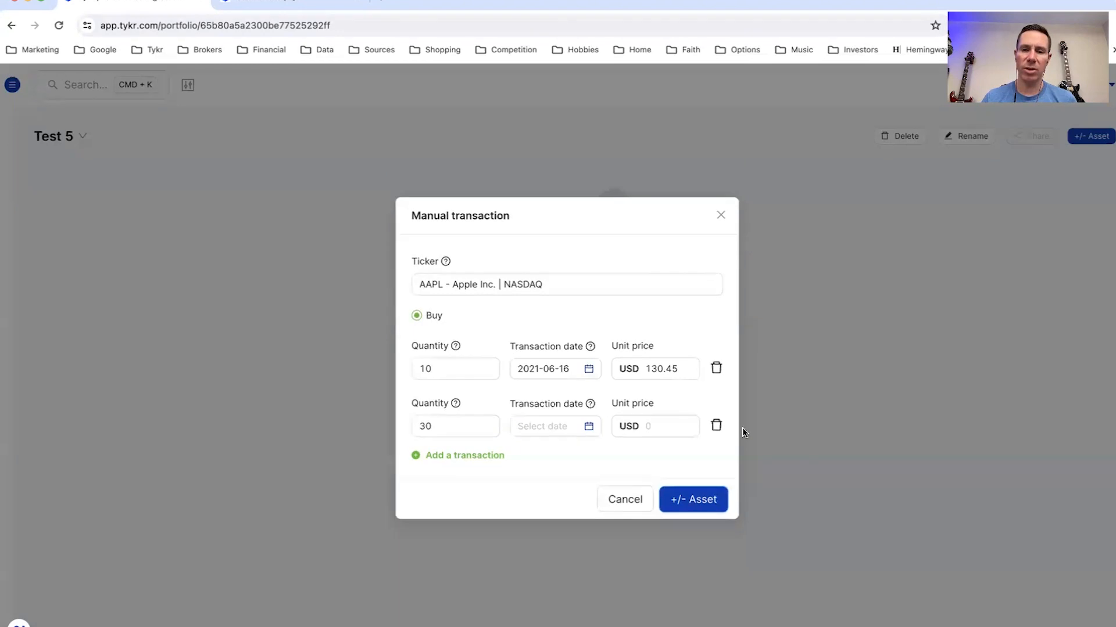
left_click(716, 426)
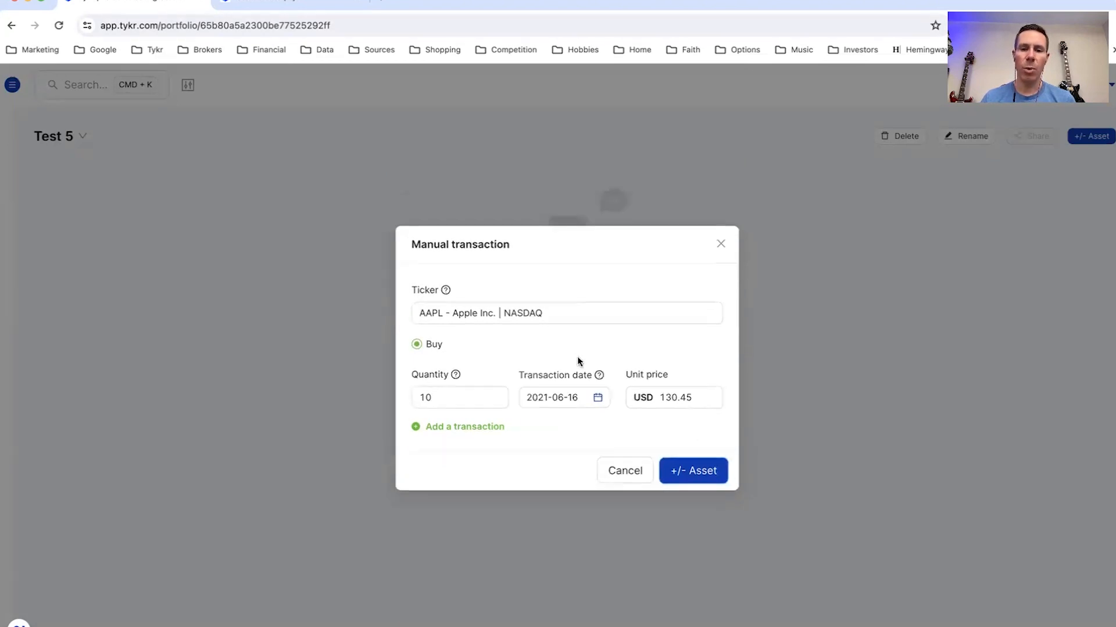
Save the Apple purchase to the portfolio and start another manual transaction for CAT - Caterpillar Inc. on the NYSE.
left_click(703, 474)
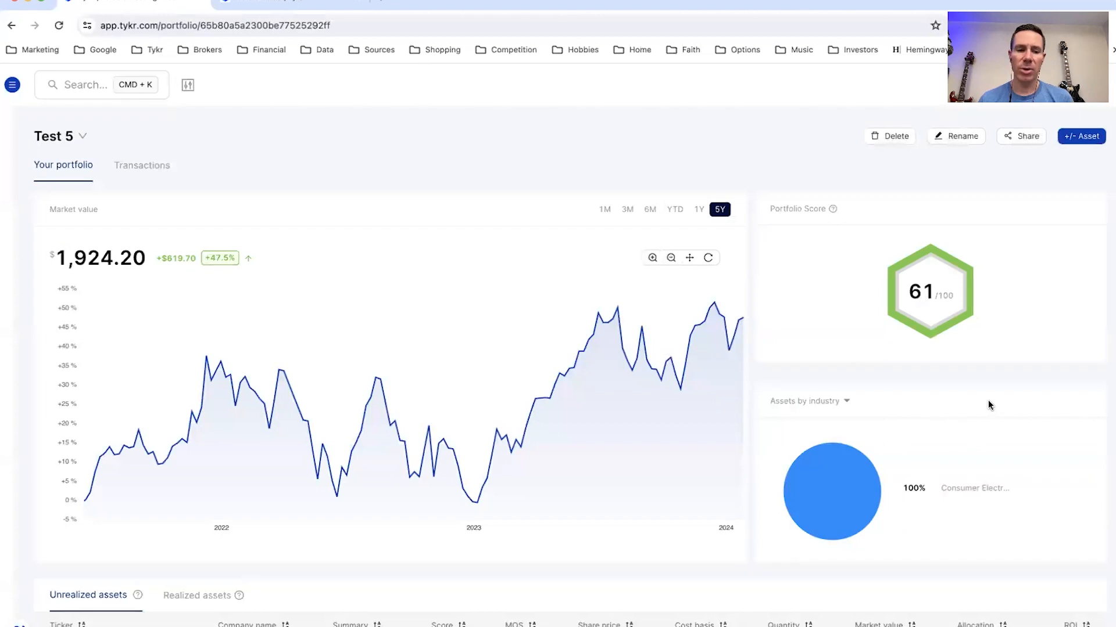
left_click(1083, 138)
left_click(1080, 182)
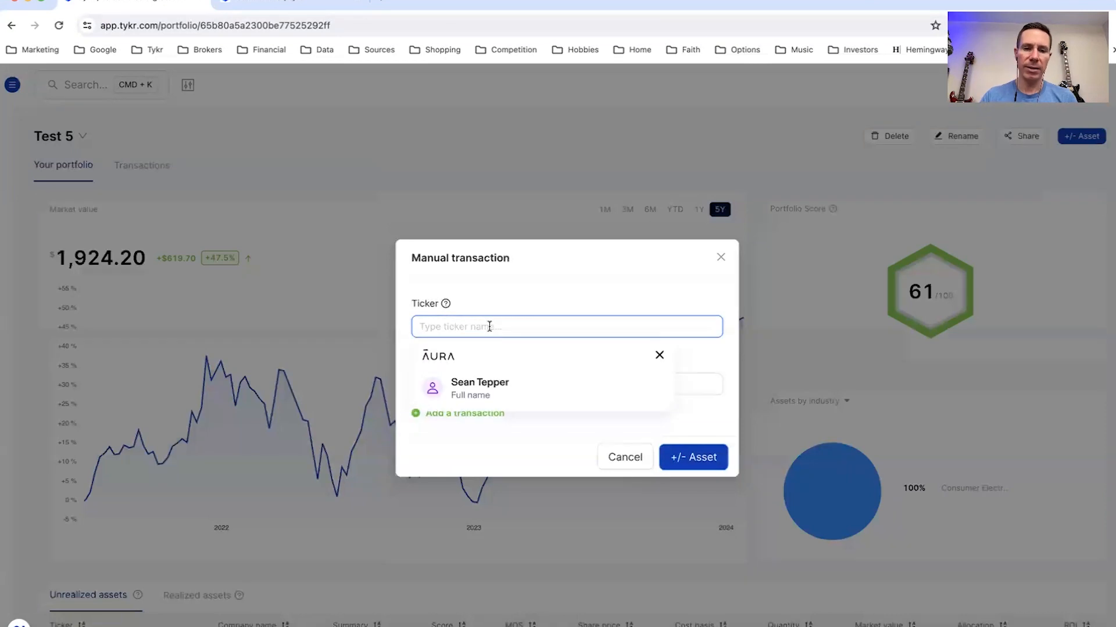
type("cat")
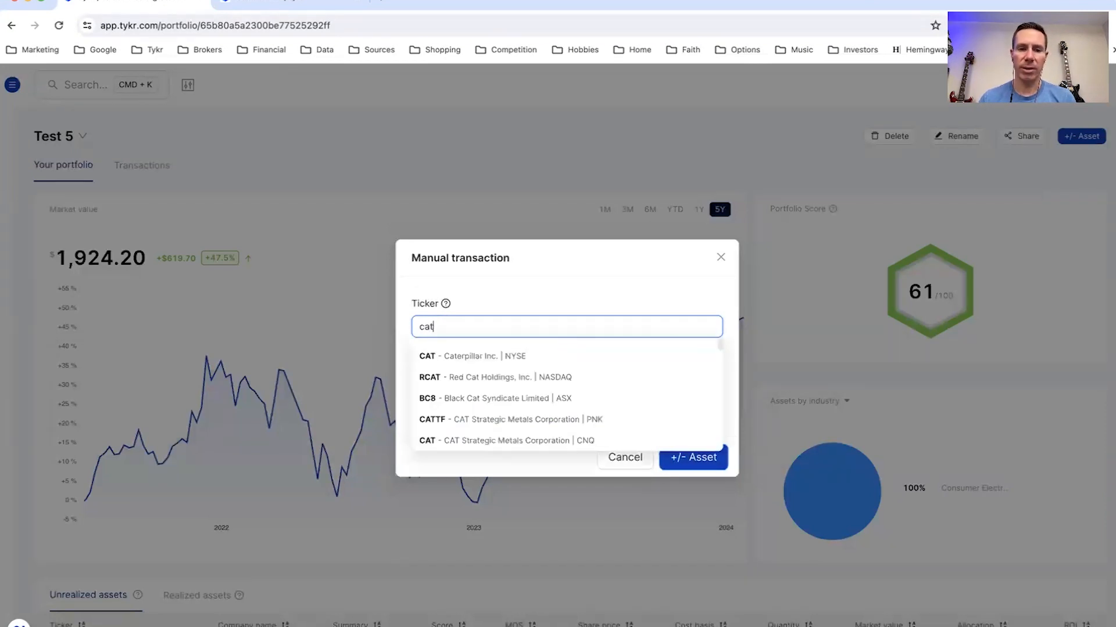
left_click(445, 356)
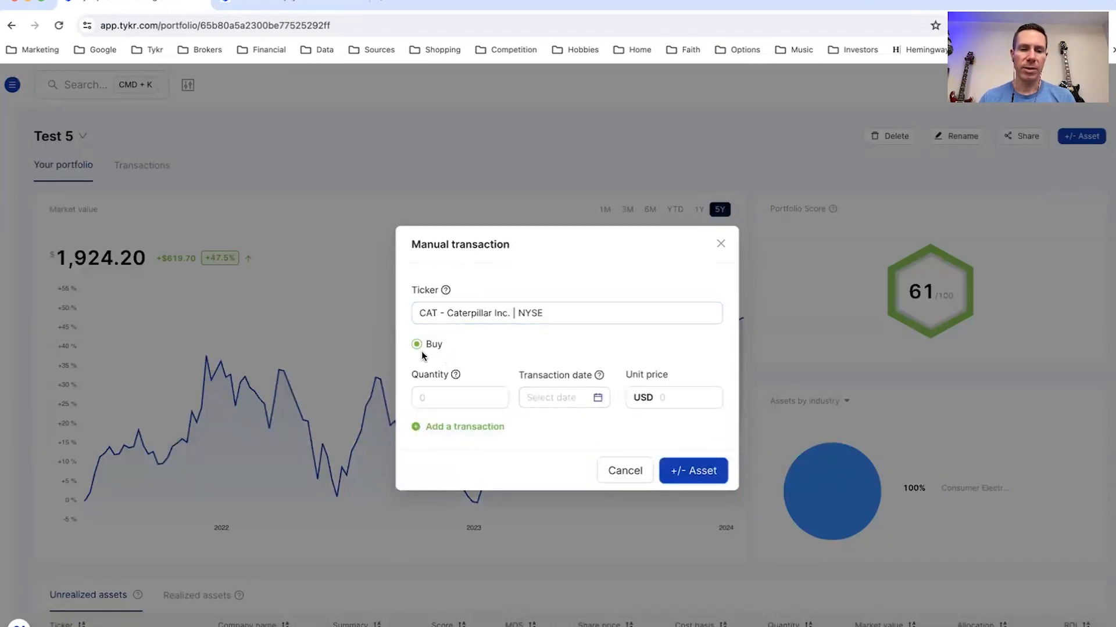
Enter quantity 10 and transaction date 2023-07-12 for the Caterpillar purchase, and add it to the portfolio.
left_click(450, 399)
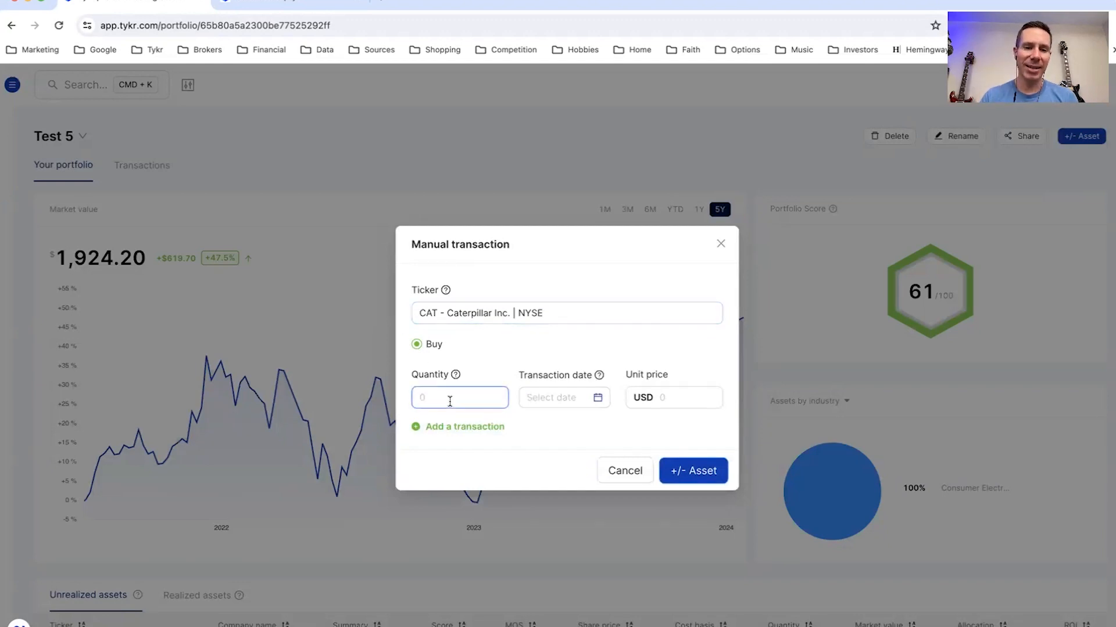
type("10")
left_click(557, 400)
left_click(546, 426)
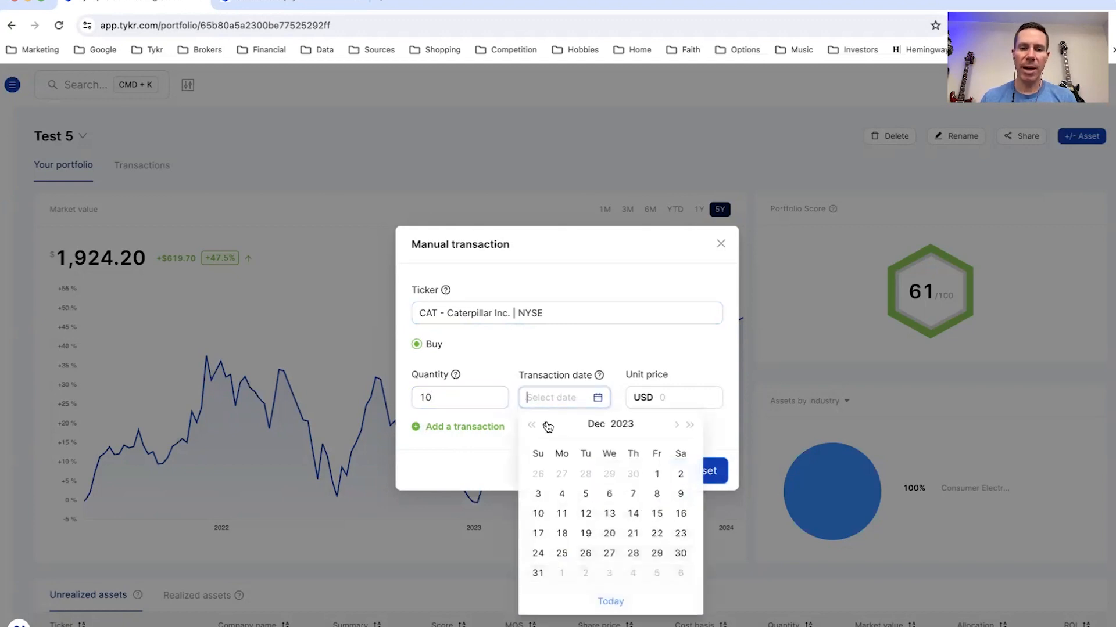
left_click(546, 426)
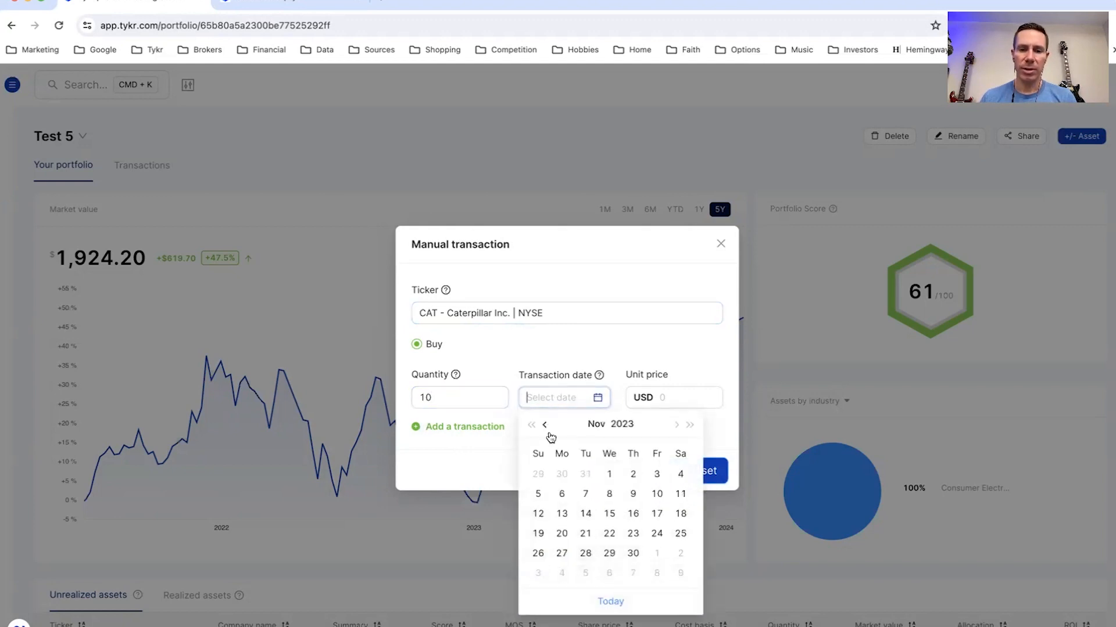
left_click(547, 426)
left_click(546, 426)
left_click(545, 426)
left_click(545, 426)
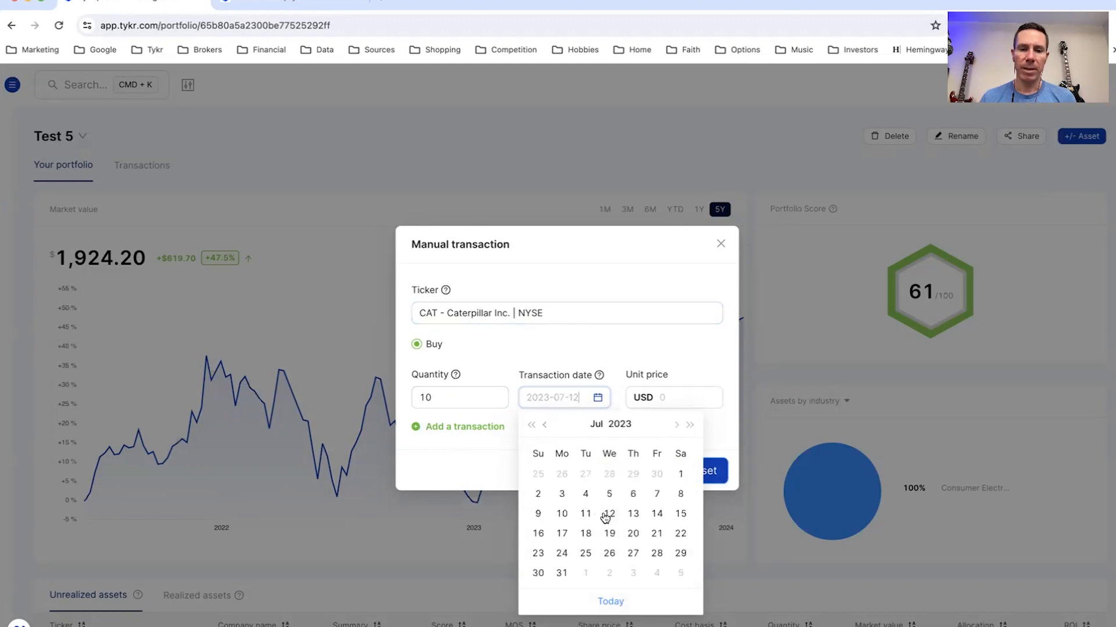
left_click(618, 518)
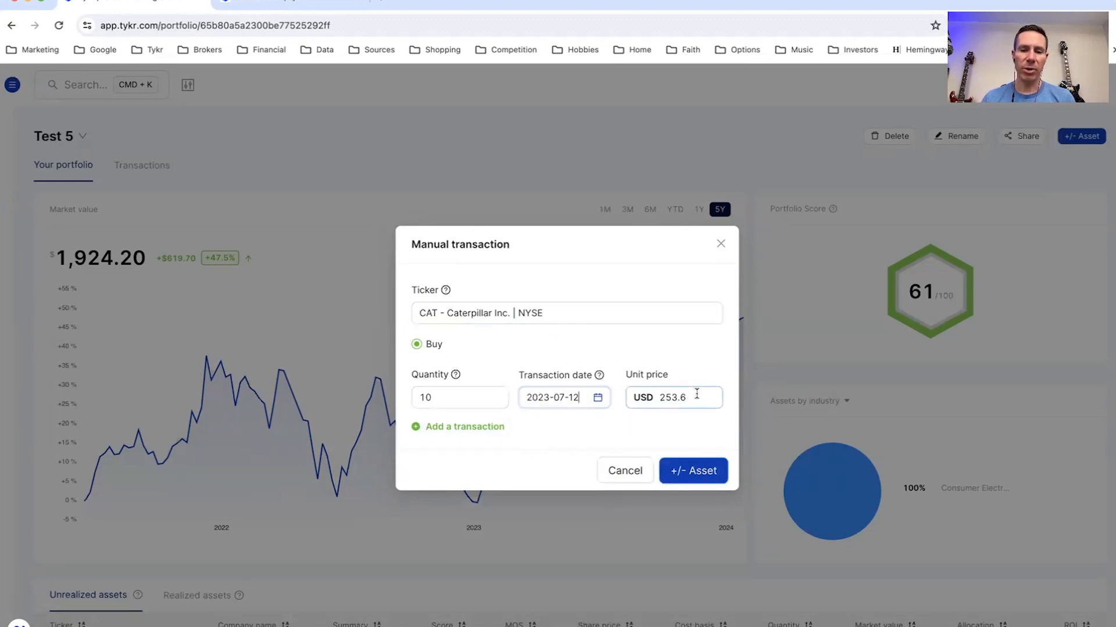
left_click(700, 472)
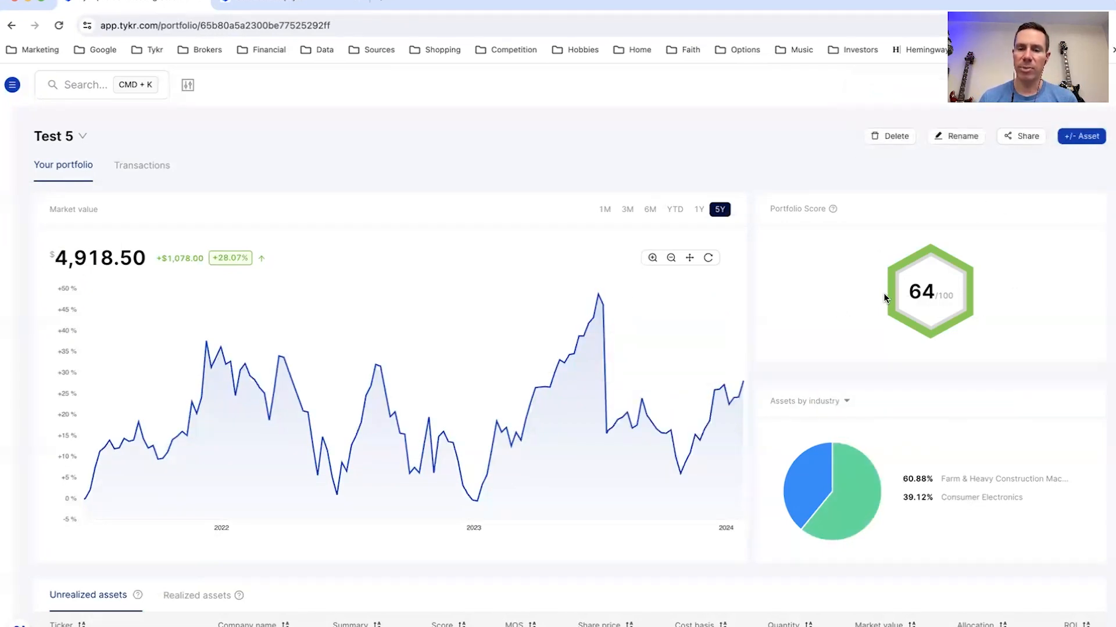
Review the portfolio's unrealized and realized assets and its transaction history, and return to the portfolio overview.
scroll(567, 334, "down", 3)
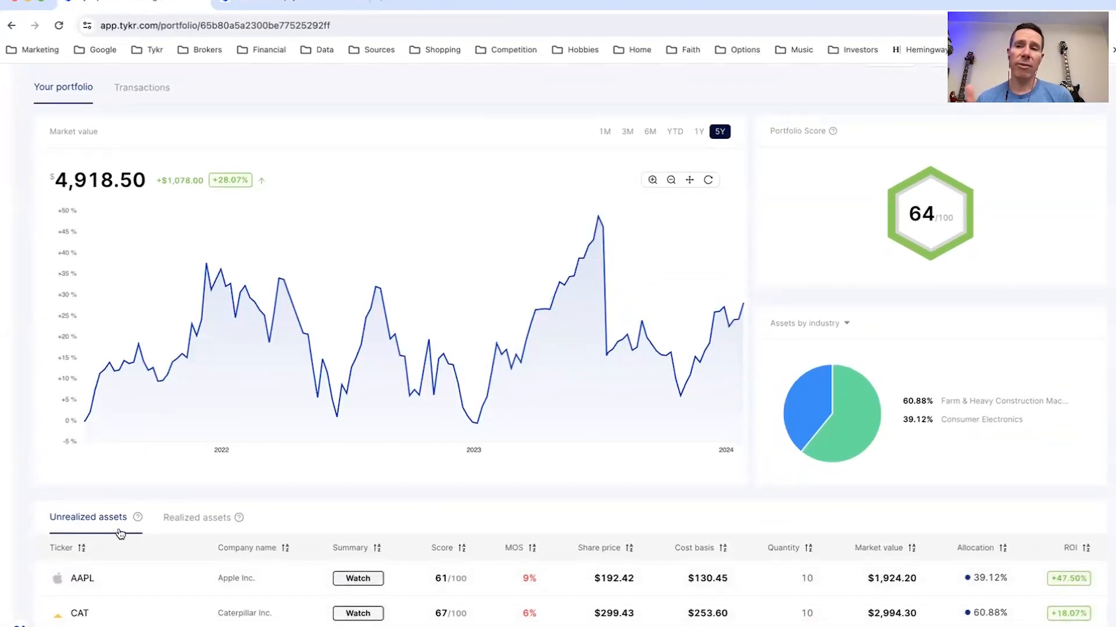
left_click(192, 520)
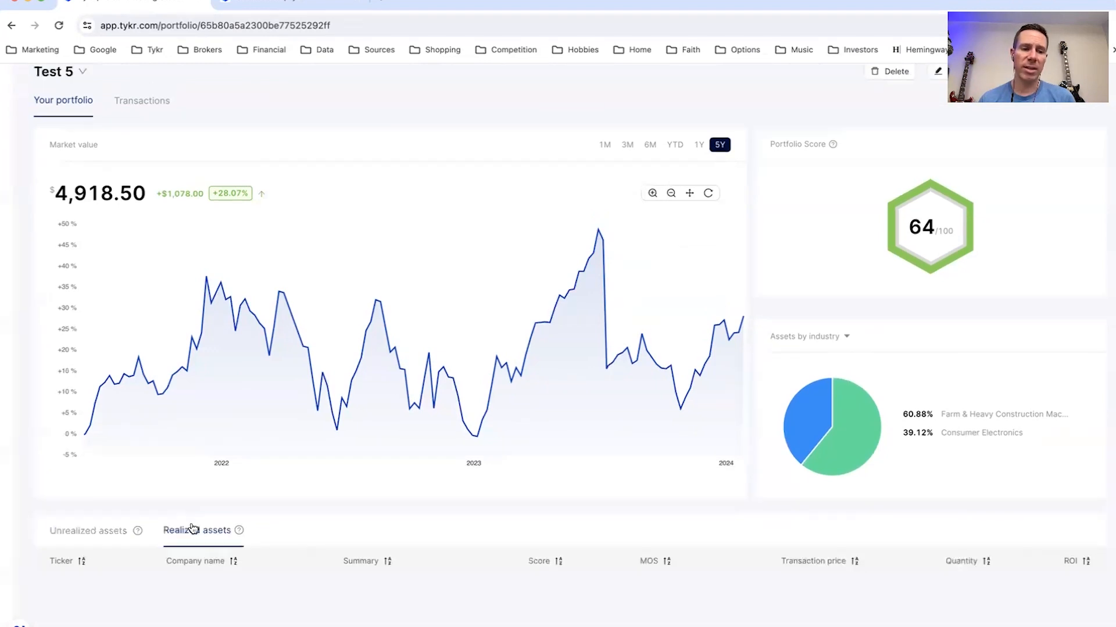
left_click(99, 528)
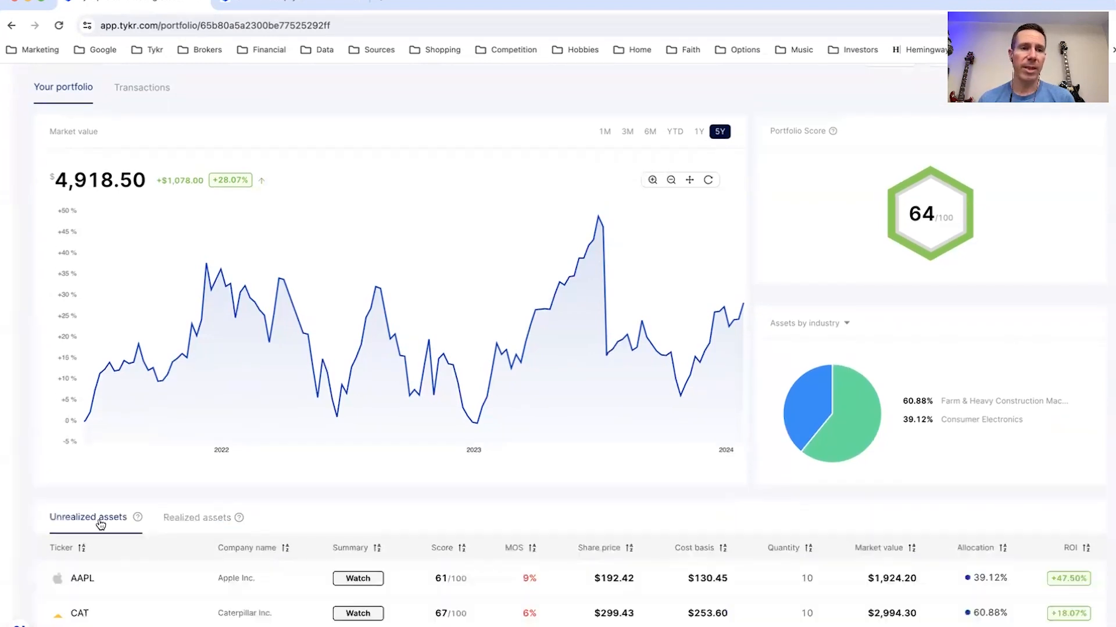
scroll(145, 157, "up", 3)
left_click(156, 172)
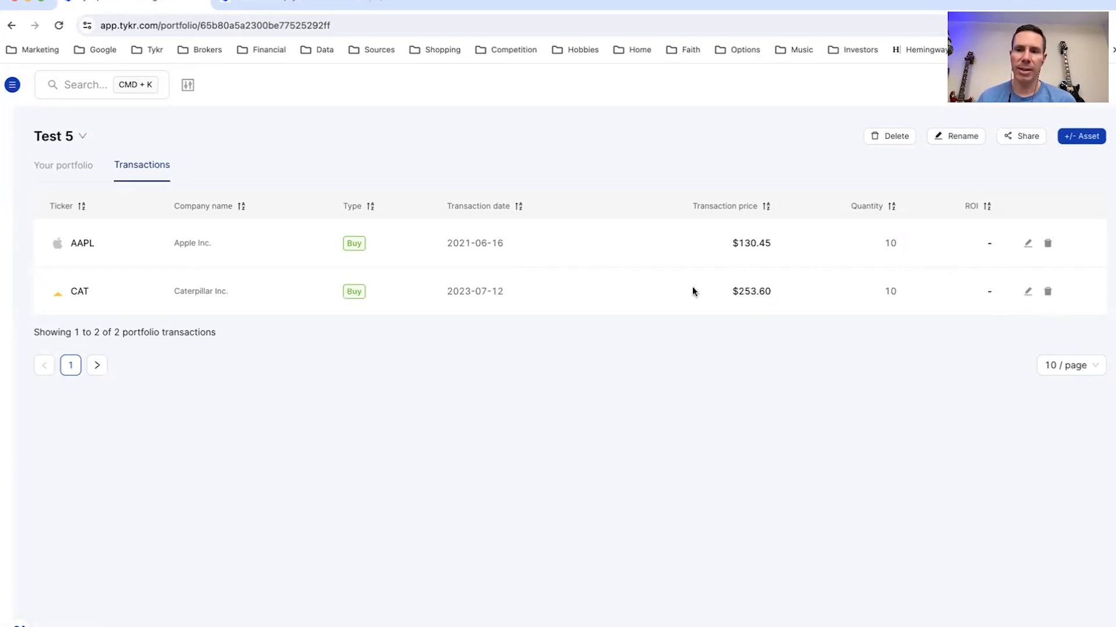
left_click(63, 166)
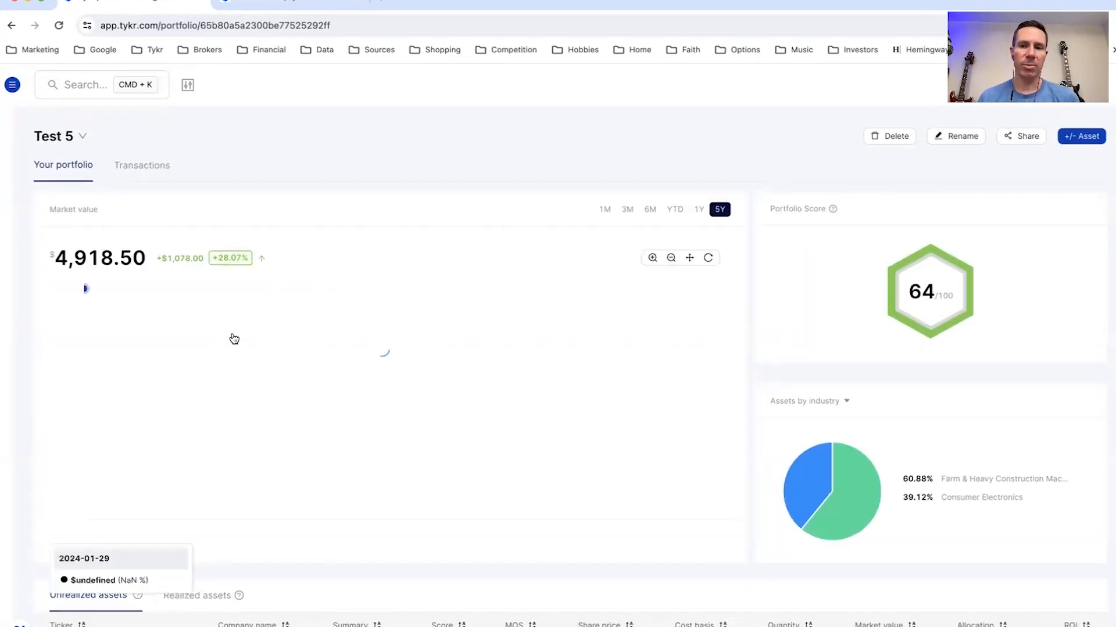
Start a manual transaction for AAPL - Apple Inc. on NASDAQ and set it as a sell.
left_click(1085, 140)
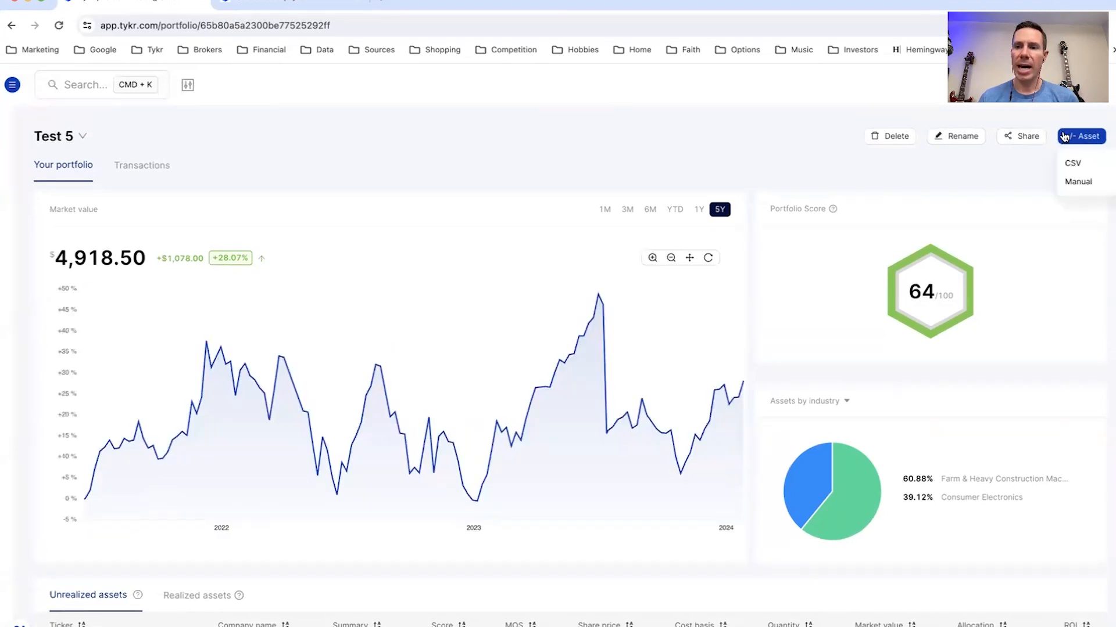
left_click(1079, 182)
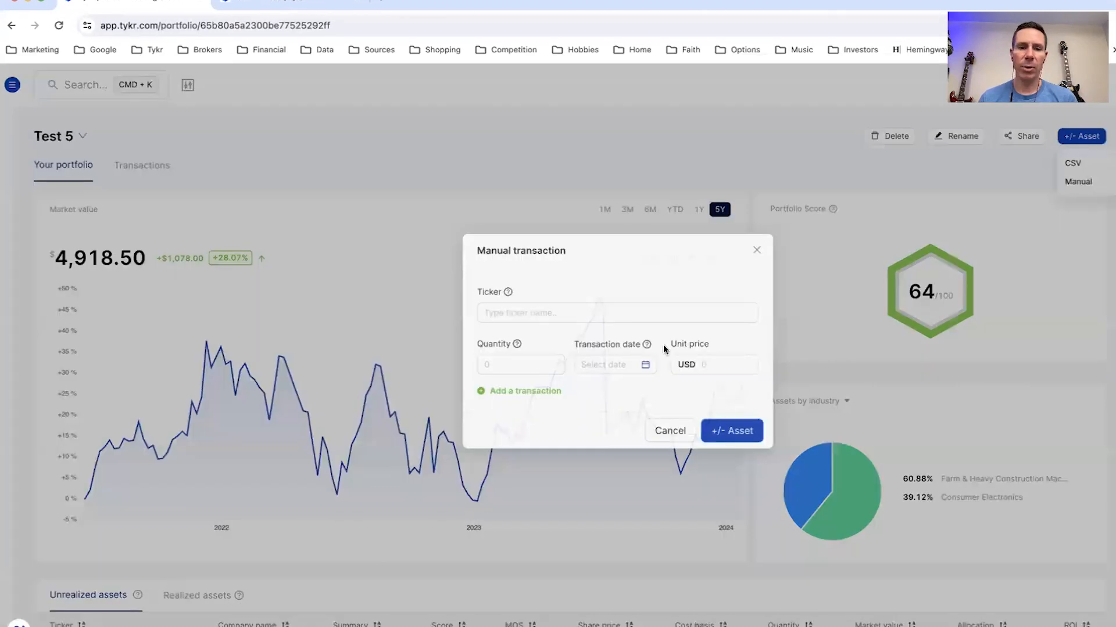
left_click(522, 323)
type("aapl")
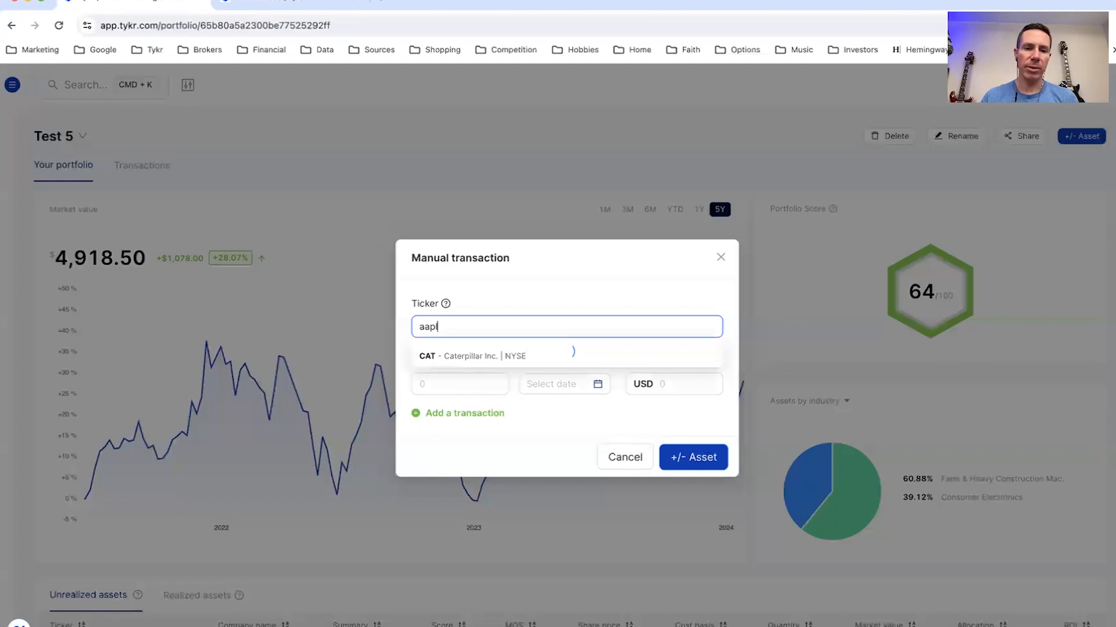
left_click(470, 352)
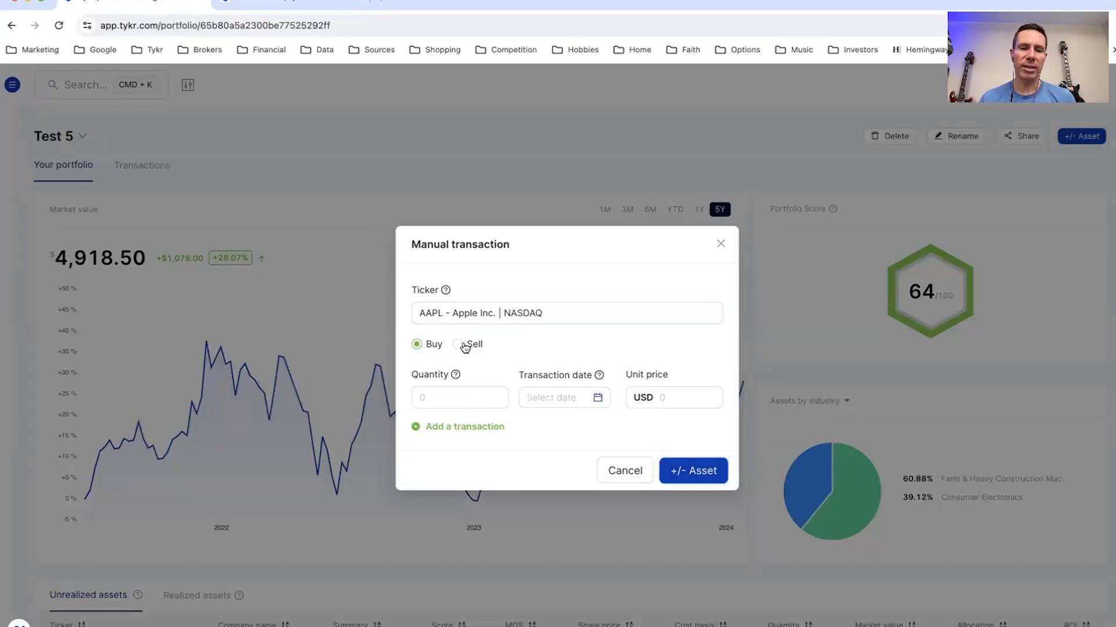
left_click(461, 348)
Enter quantity 5 and transaction date 2024-01-24 for the Apple sale, and add it to the portfolio.
left_click(464, 395)
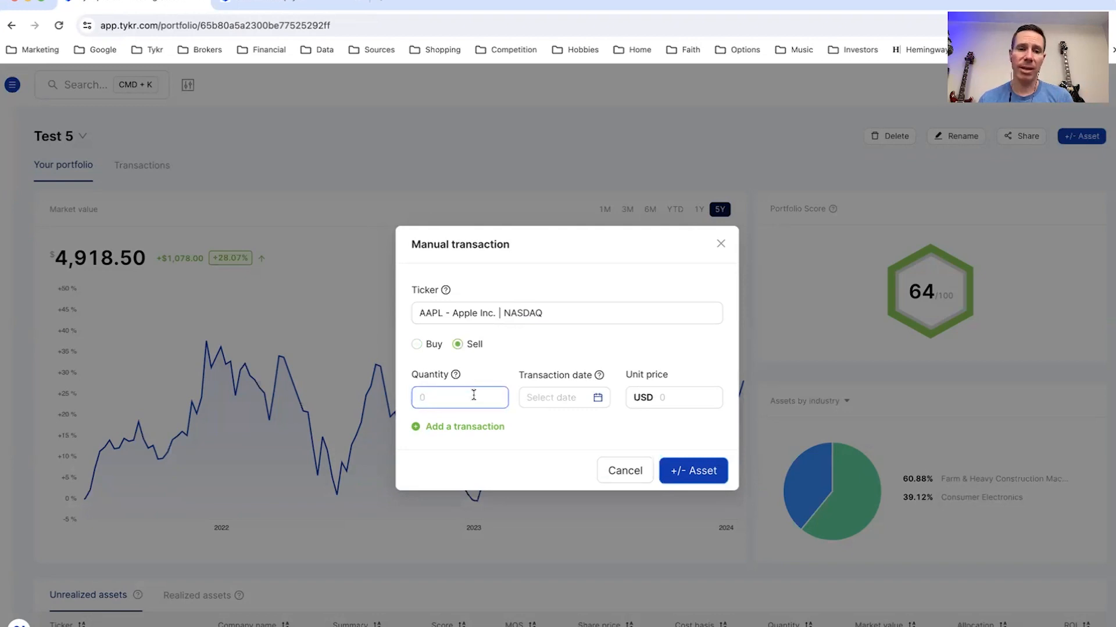
type("5")
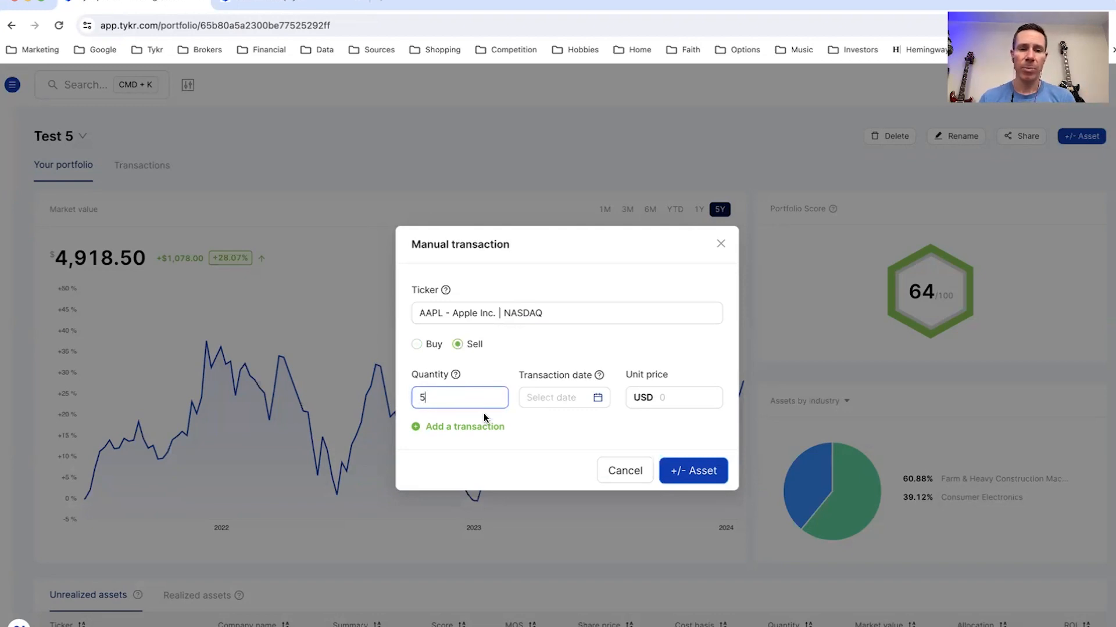
left_click(576, 400)
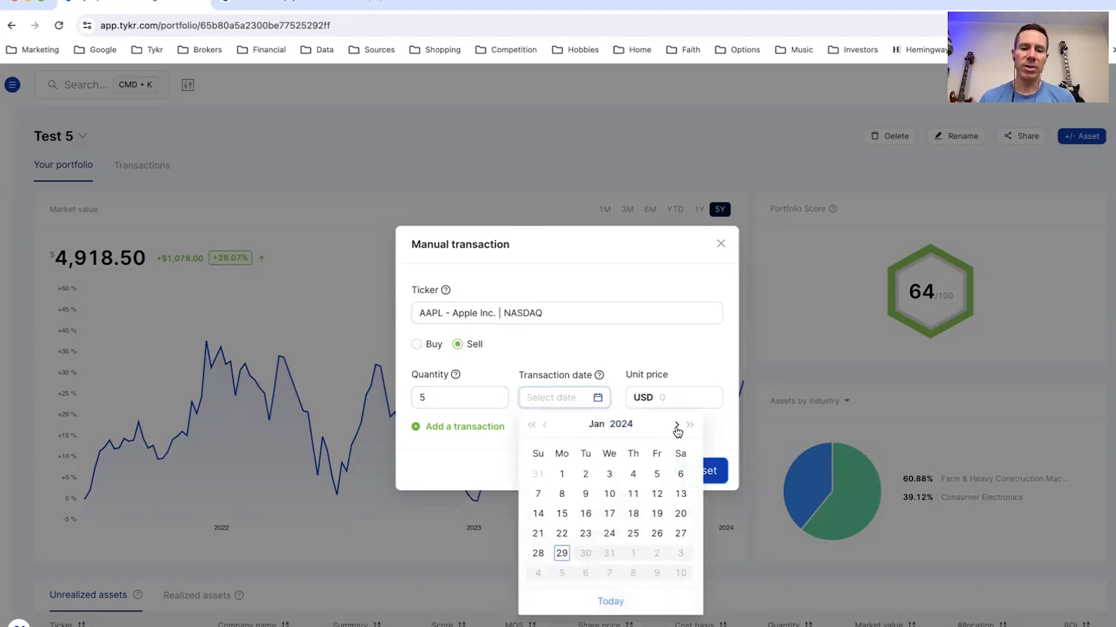
left_click(609, 529)
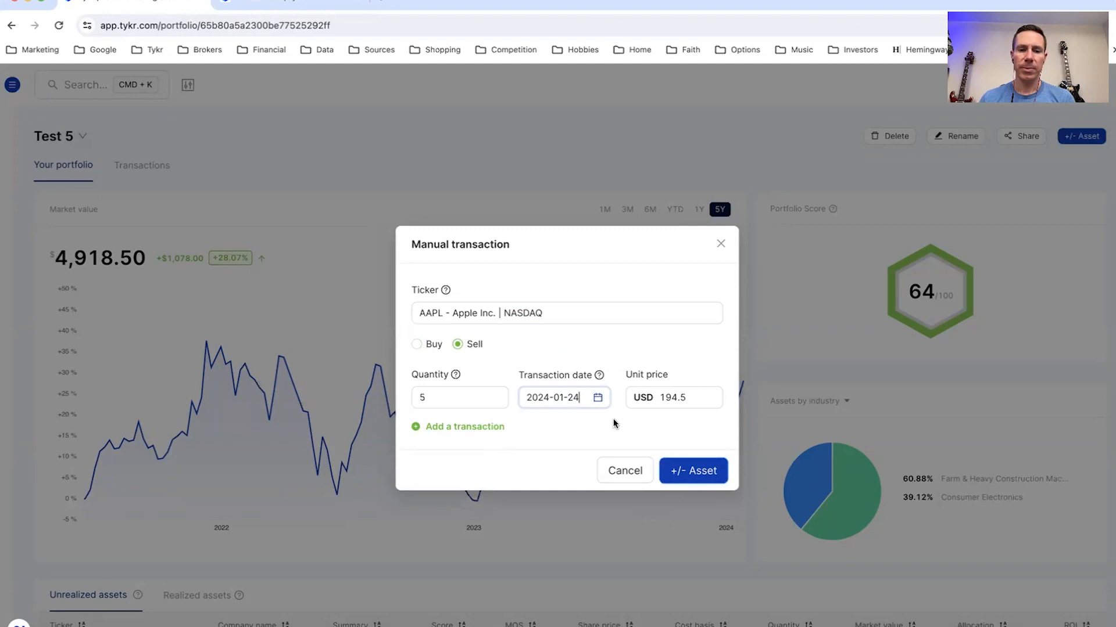
left_click(691, 476)
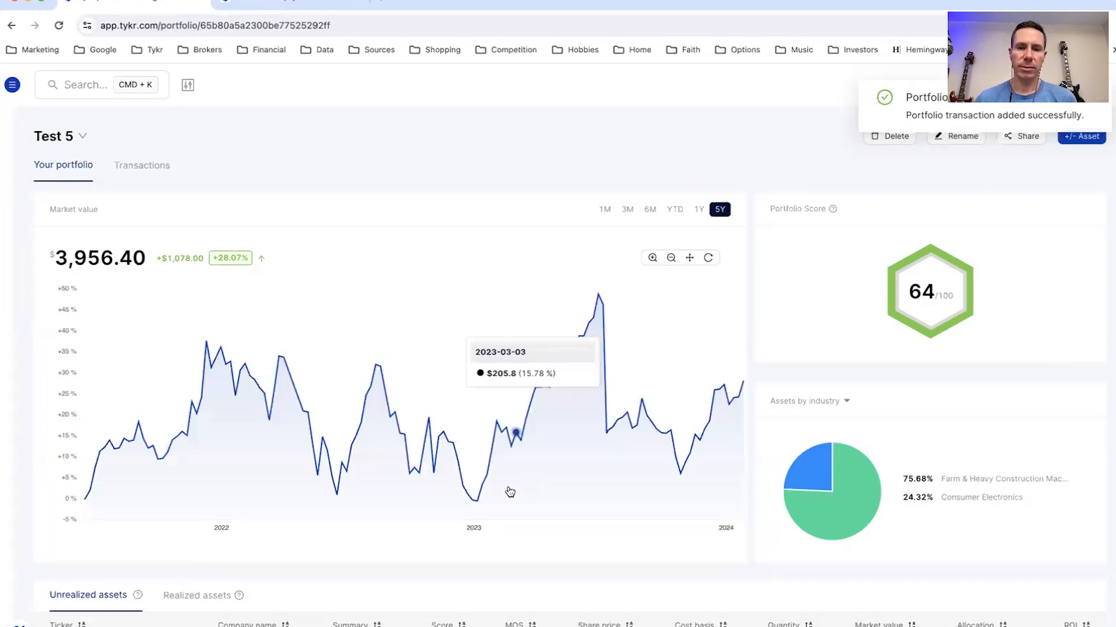
Review the realized assets, compare the Apple buy and sell prices in the transaction history, and return to the portfolio overview.
scroll(438, 383, "down", 1)
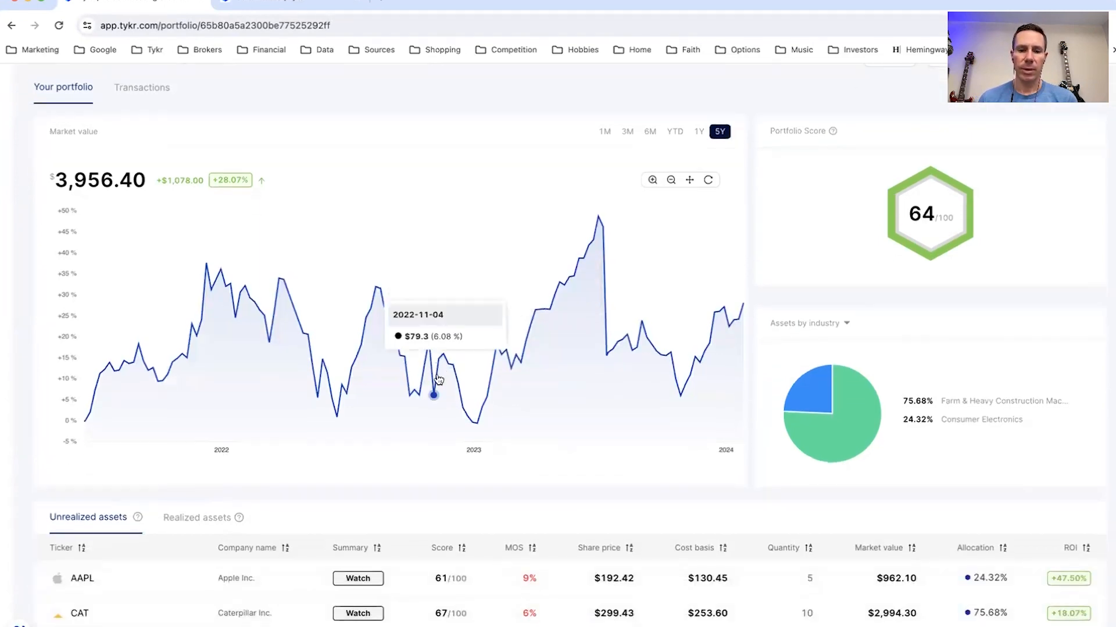
left_click(203, 522)
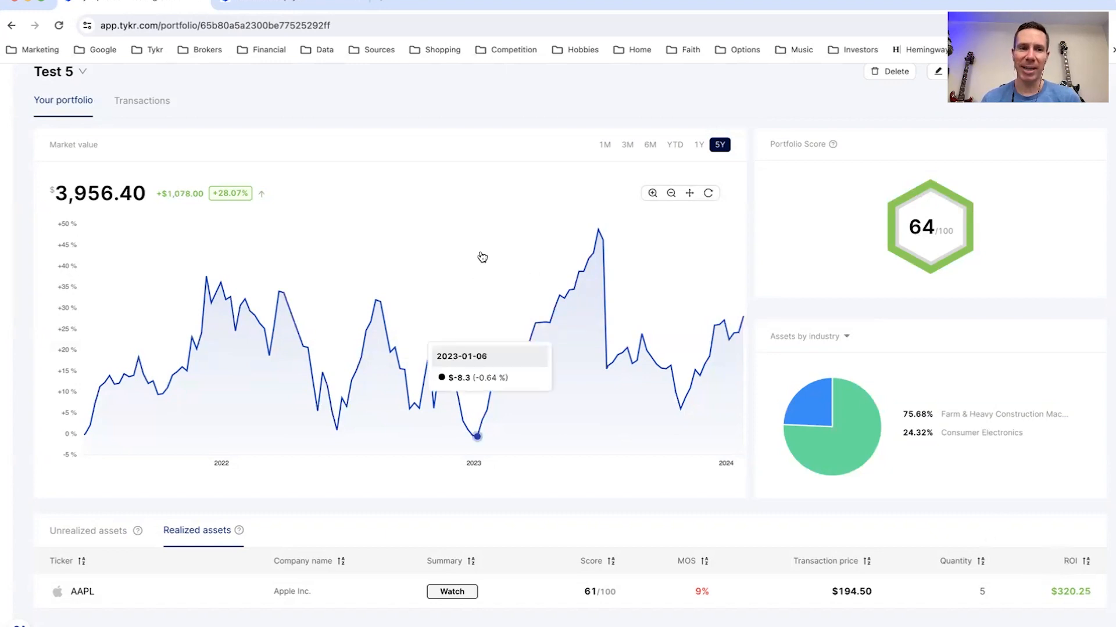
left_click(150, 111)
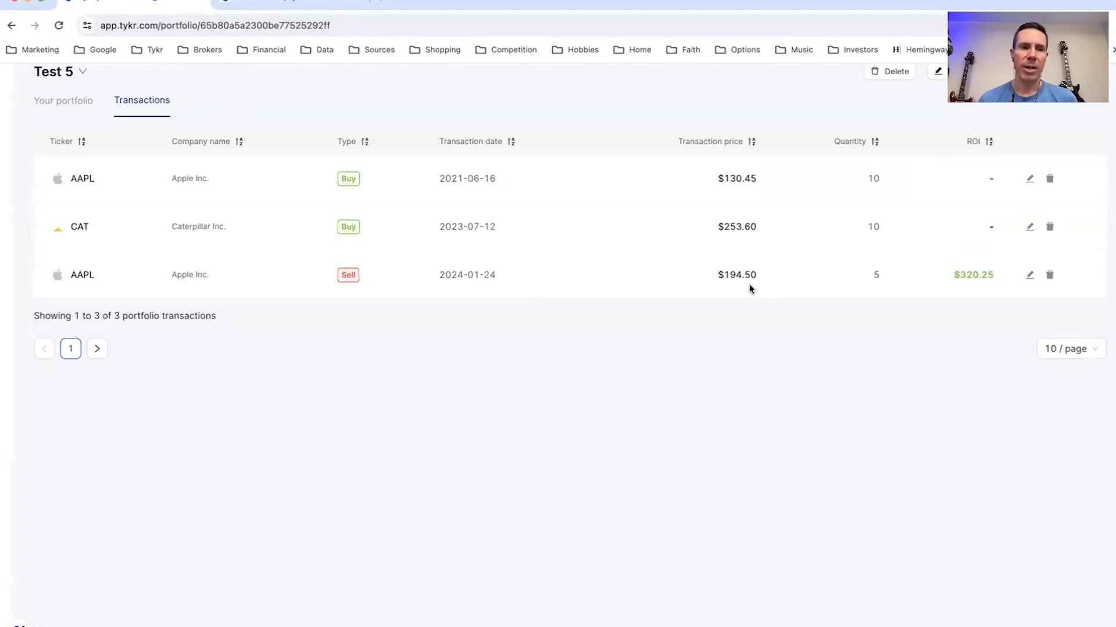
left_click_drag(712, 180, 772, 176)
double_click(797, 284)
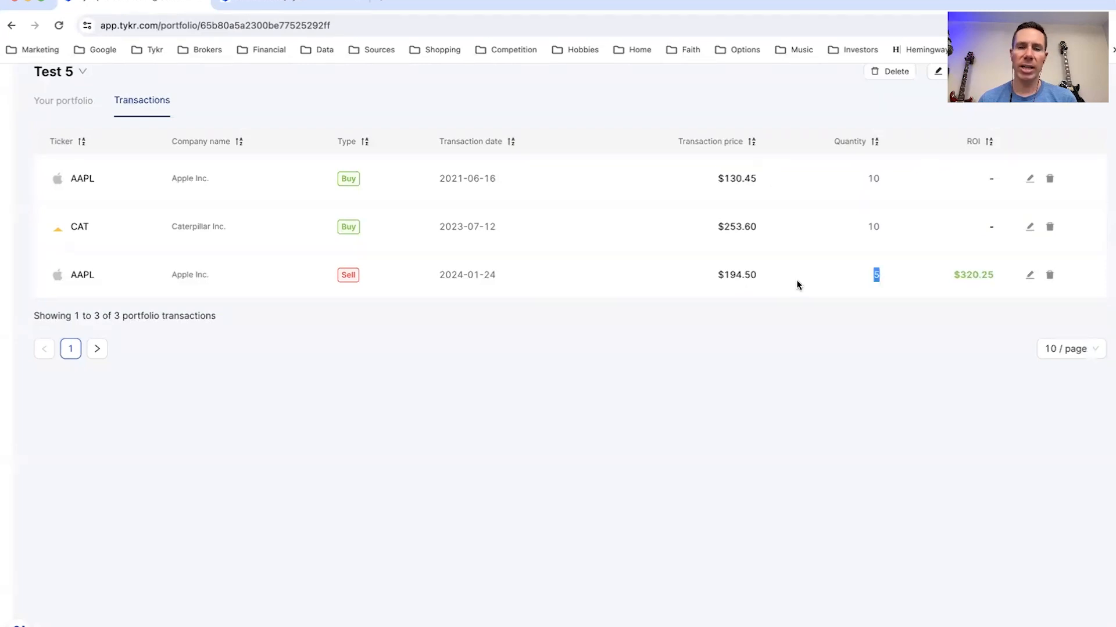
left_click_drag(703, 284, 797, 291)
left_click(797, 291)
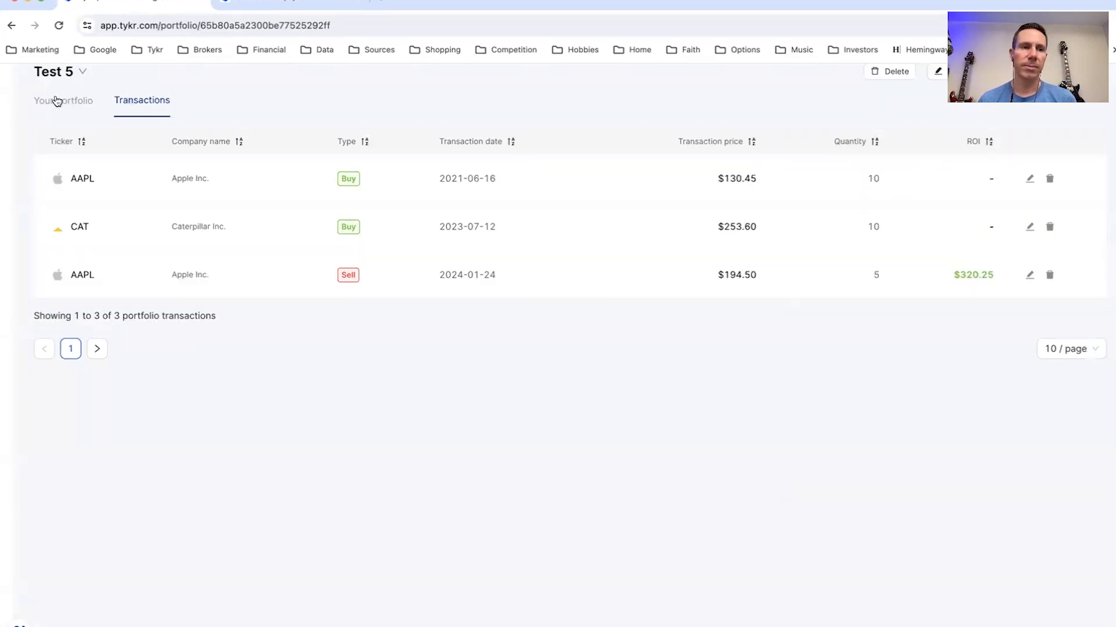
left_click(58, 102)
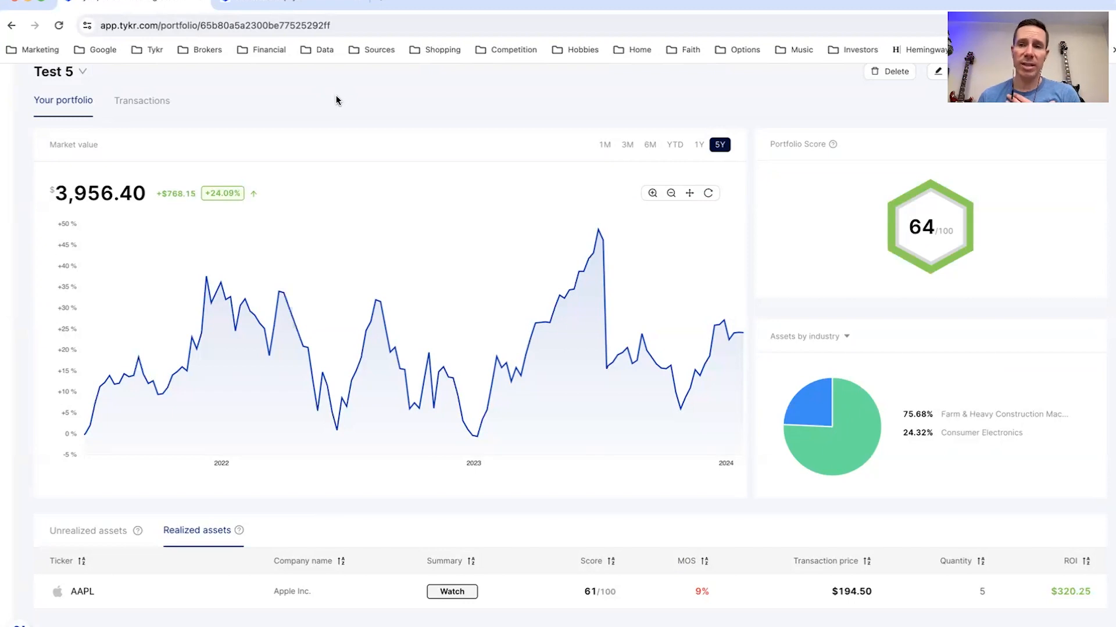
Start a manual buy transaction for ADYEN - Adyen N.V. on EURONEXT.
scroll(382, 111, "up", 1)
scroll(381, 112, "up", 2)
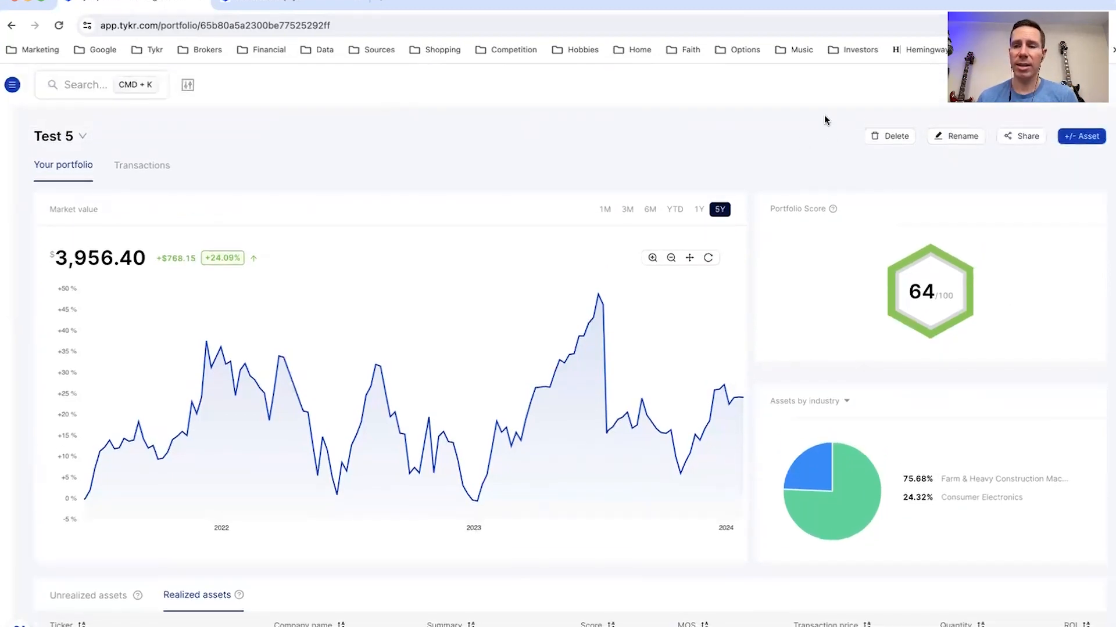
left_click(1086, 139)
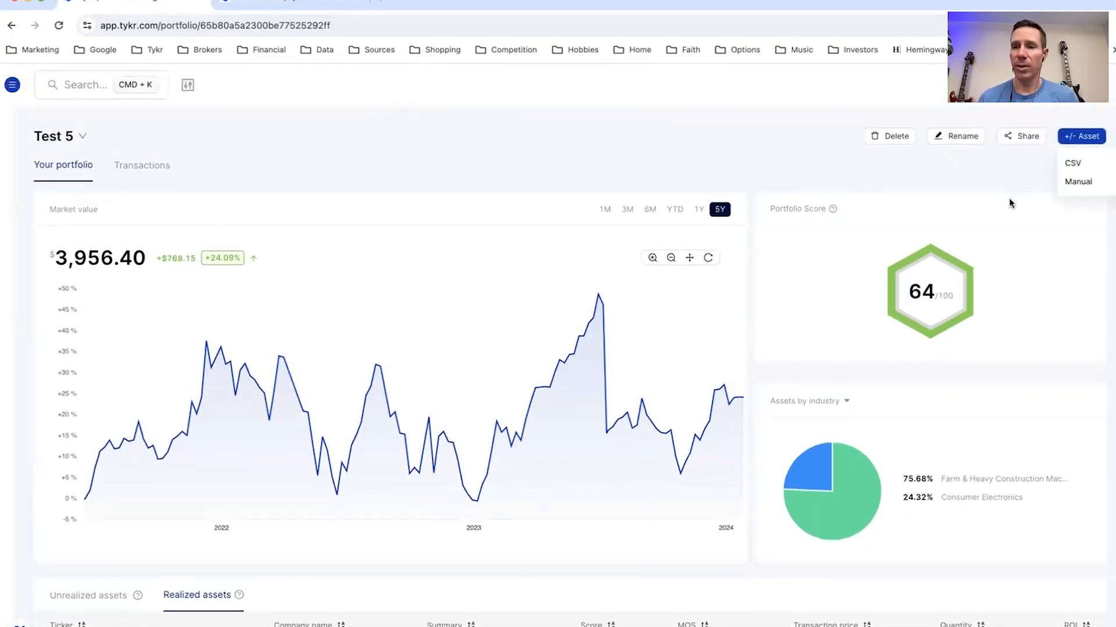
left_click(1088, 182)
type("a")
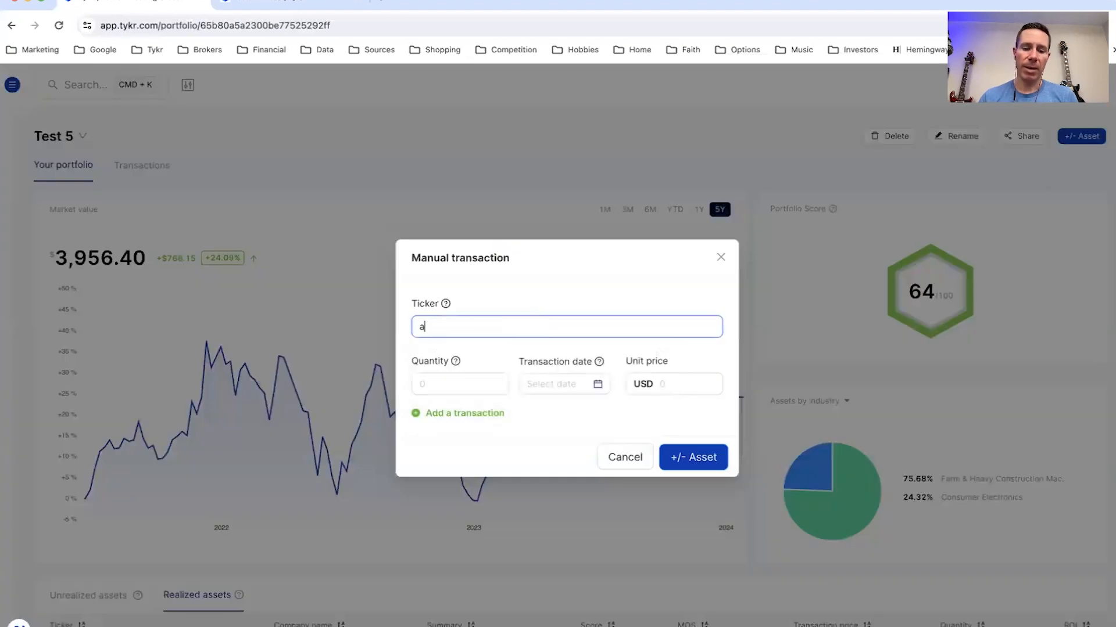
type("dyen")
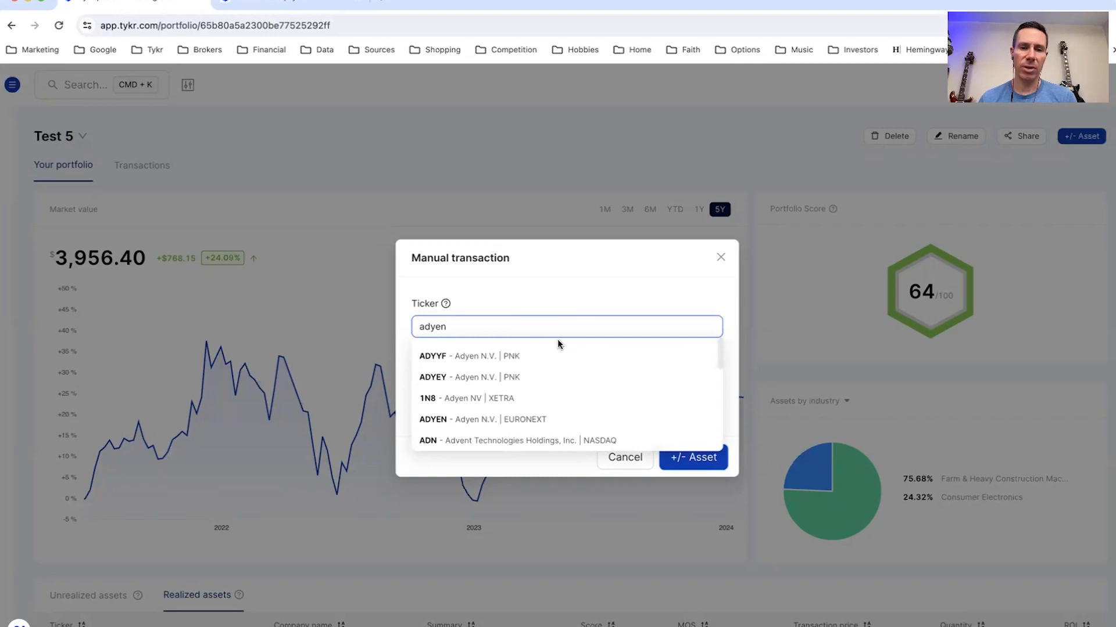
left_click(490, 425)
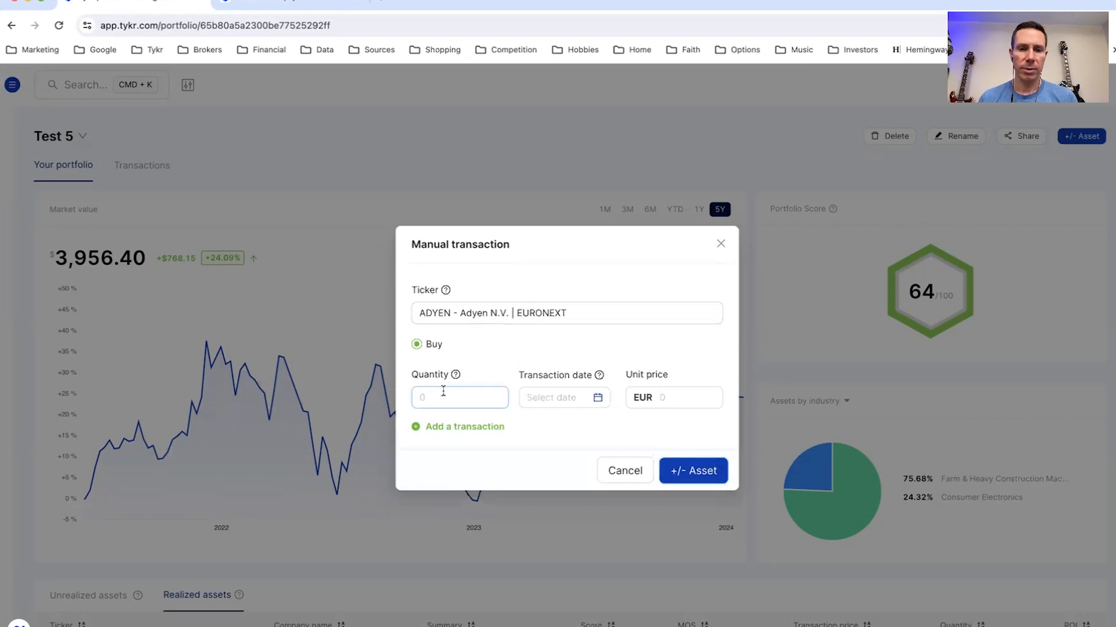
Enter quantity 10 and transaction date 2023-09-13 for the Adyen purchase, and add it to the portfolio.
left_click(629, 397)
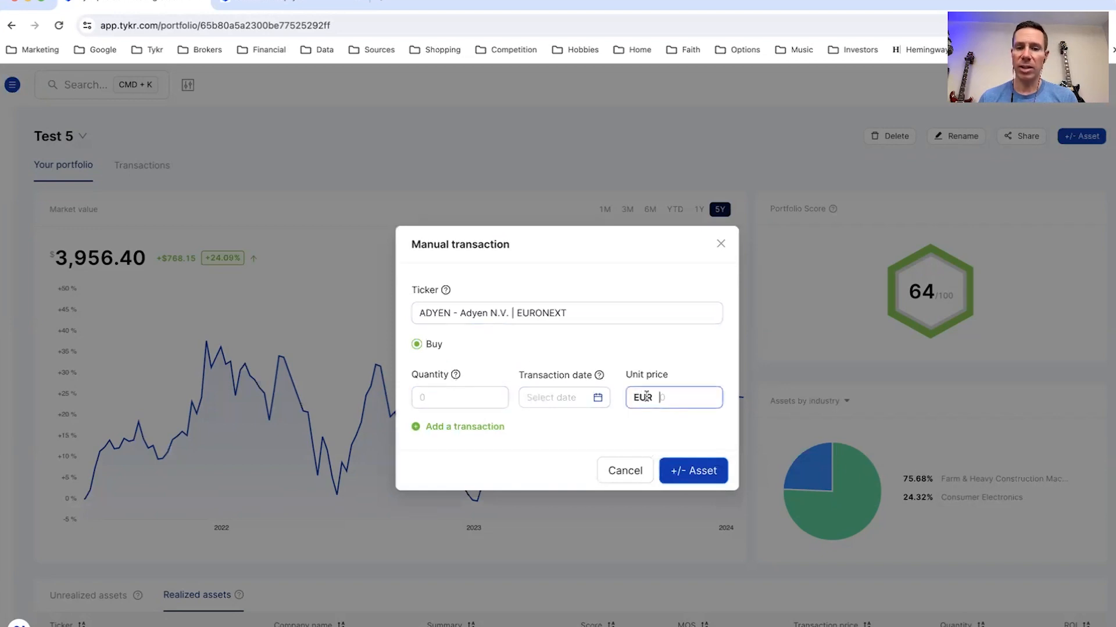
left_click(451, 397)
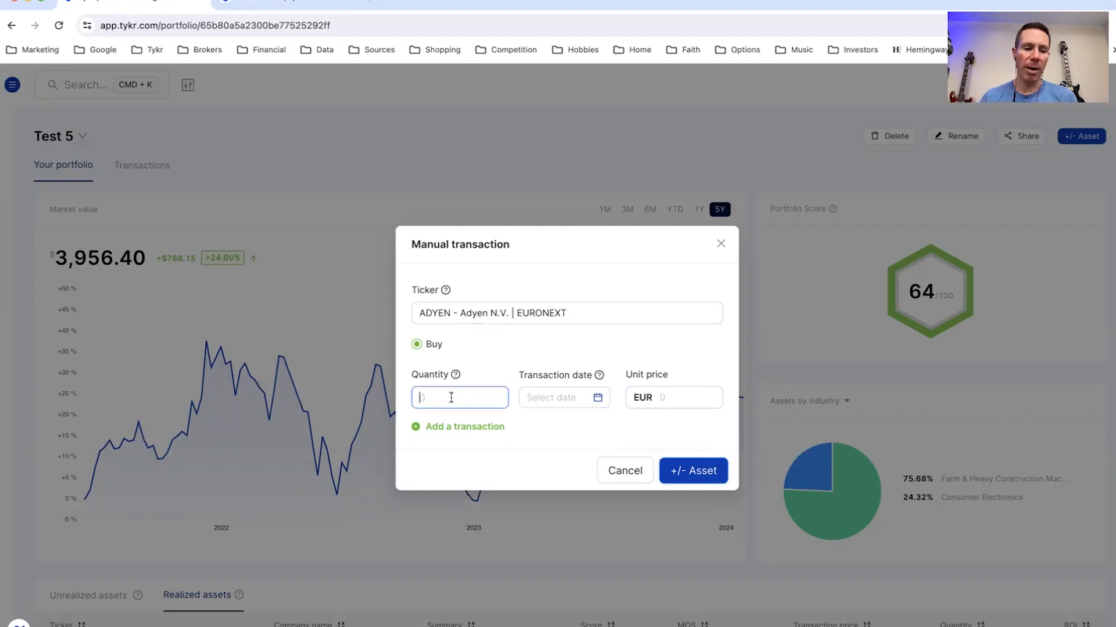
left_click(568, 398)
left_click(545, 425)
left_click(545, 426)
left_click(545, 426)
left_click(545, 425)
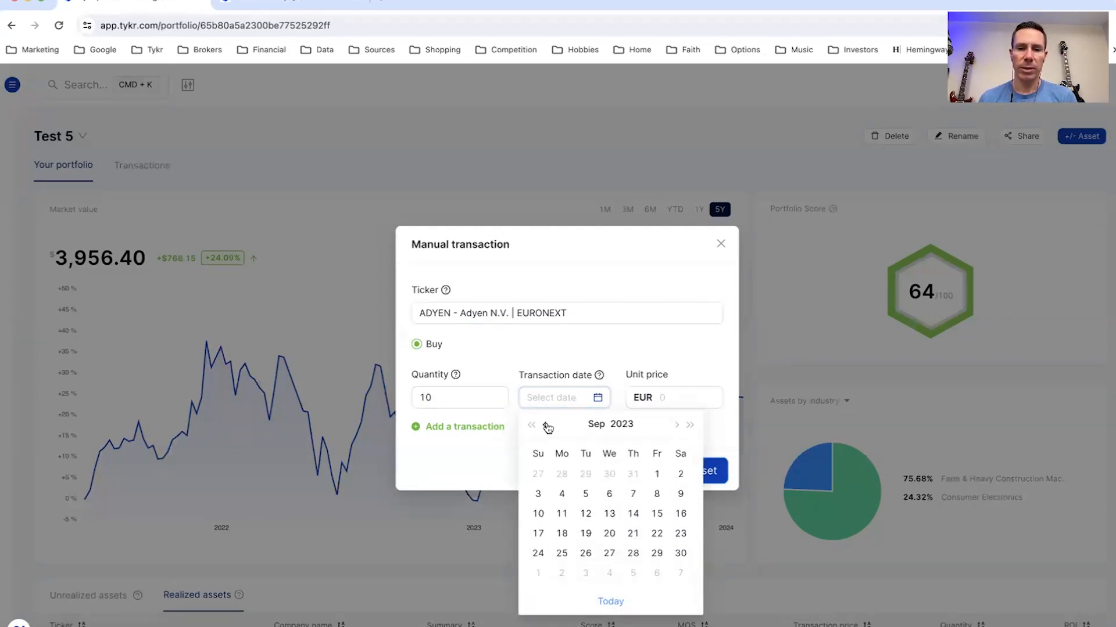
left_click(610, 515)
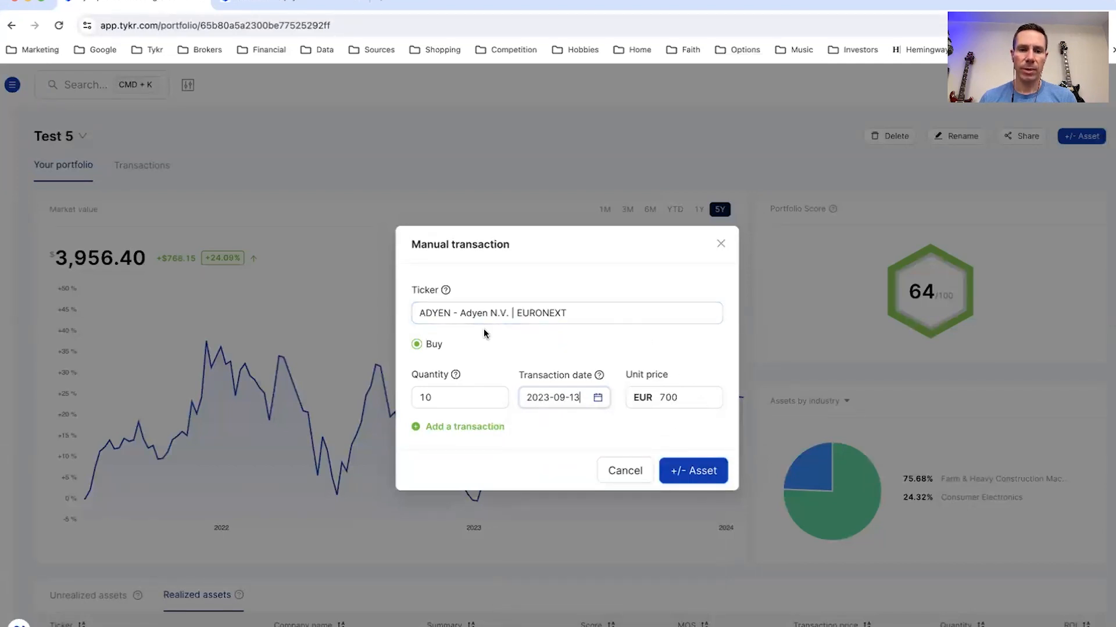
left_click(691, 472)
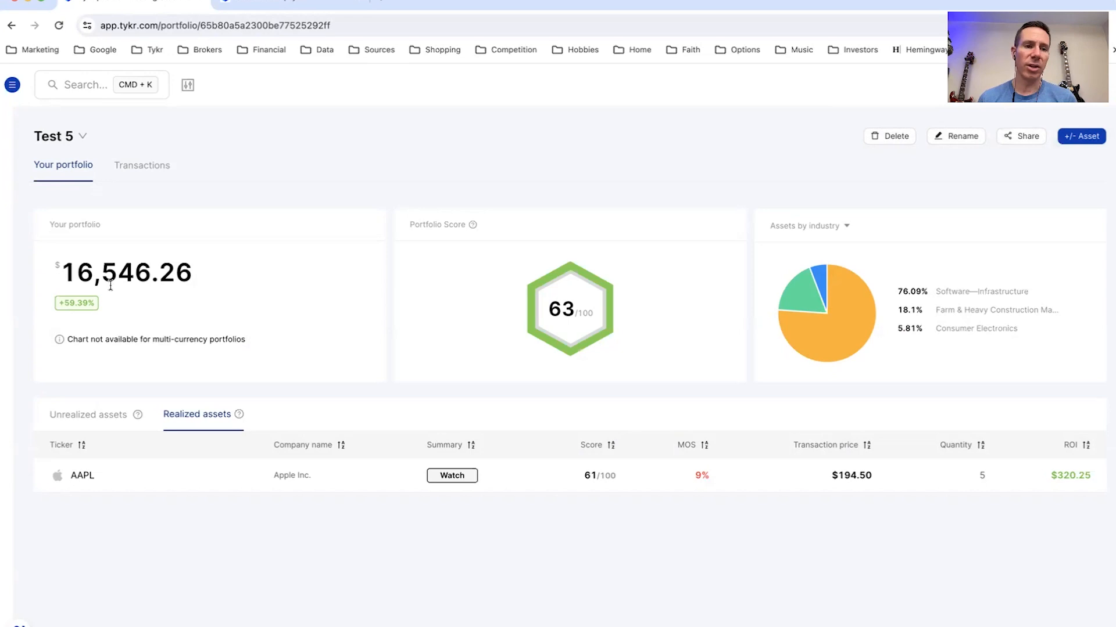
Examine the total value of the multi-currency portfolio in the overview.
left_click_drag(66, 266, 230, 266)
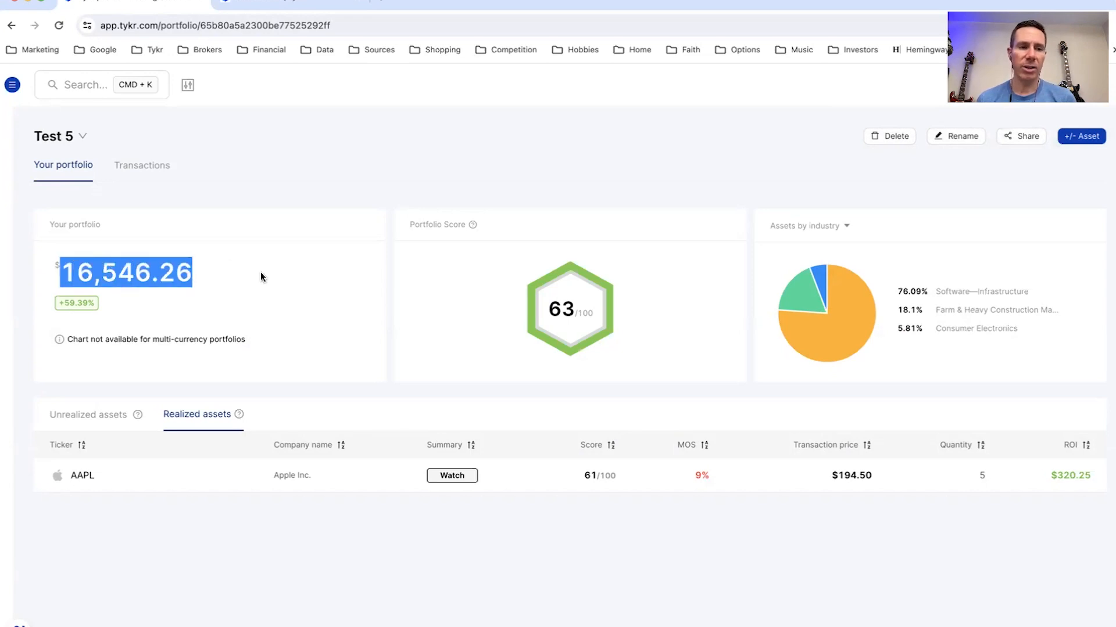
left_click(79, 271)
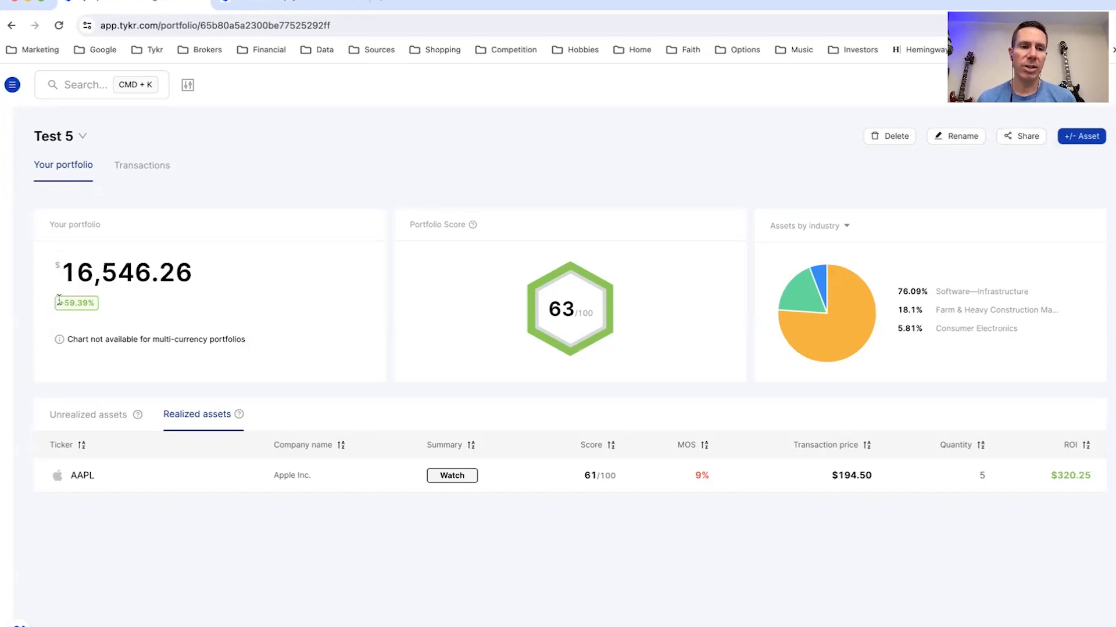